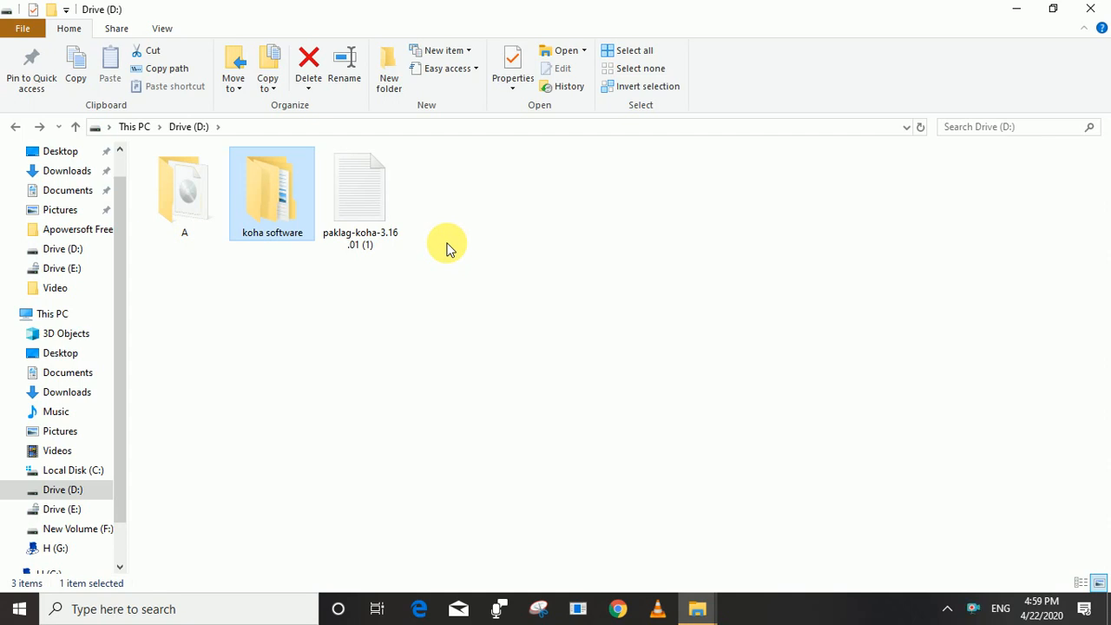
Create a new folder named 'usr' on Drive (D:).
{"action": "left_click", "coordinate": [447, 249]}
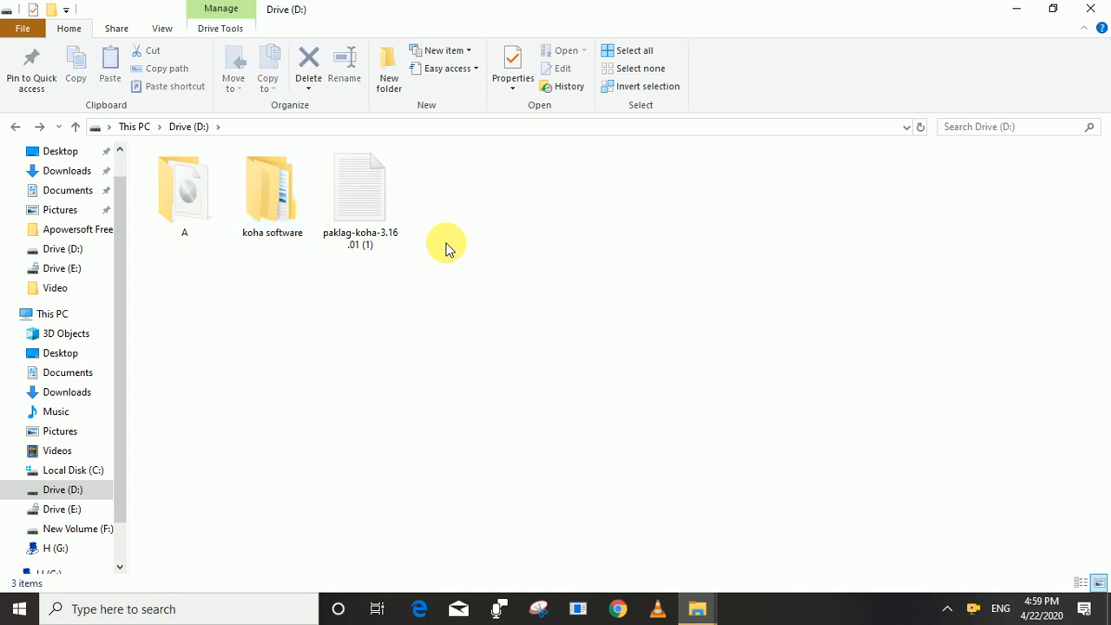
{"action": "right_click", "coordinate": [447, 249]}
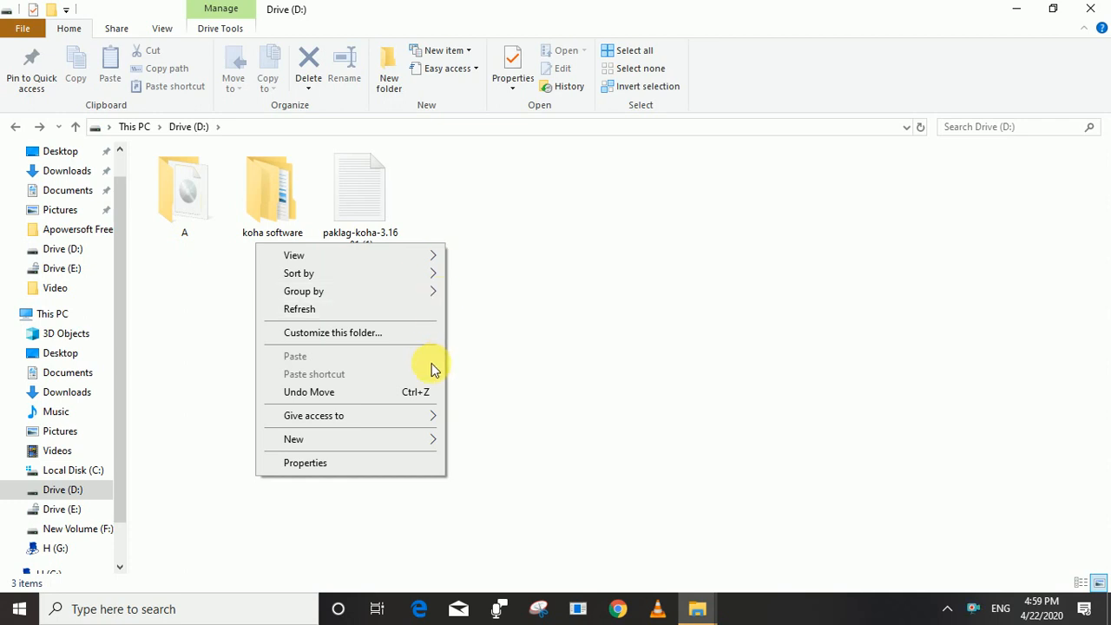
{"action": "mouse_move", "coordinate": [431, 441]}
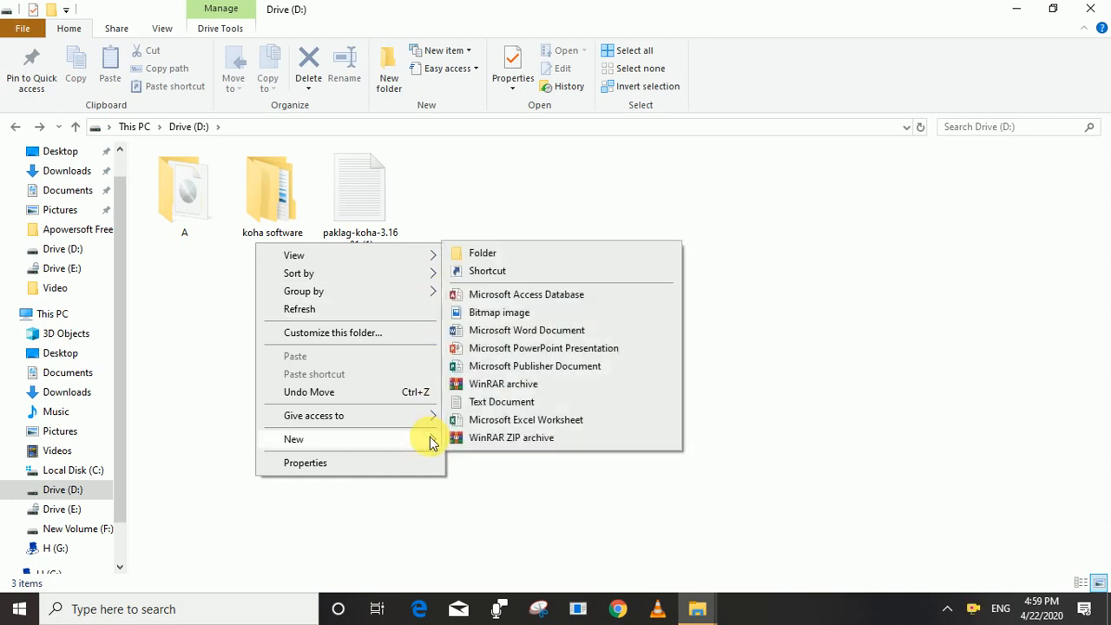
{"action": "left_click", "coordinate": [521, 252]}
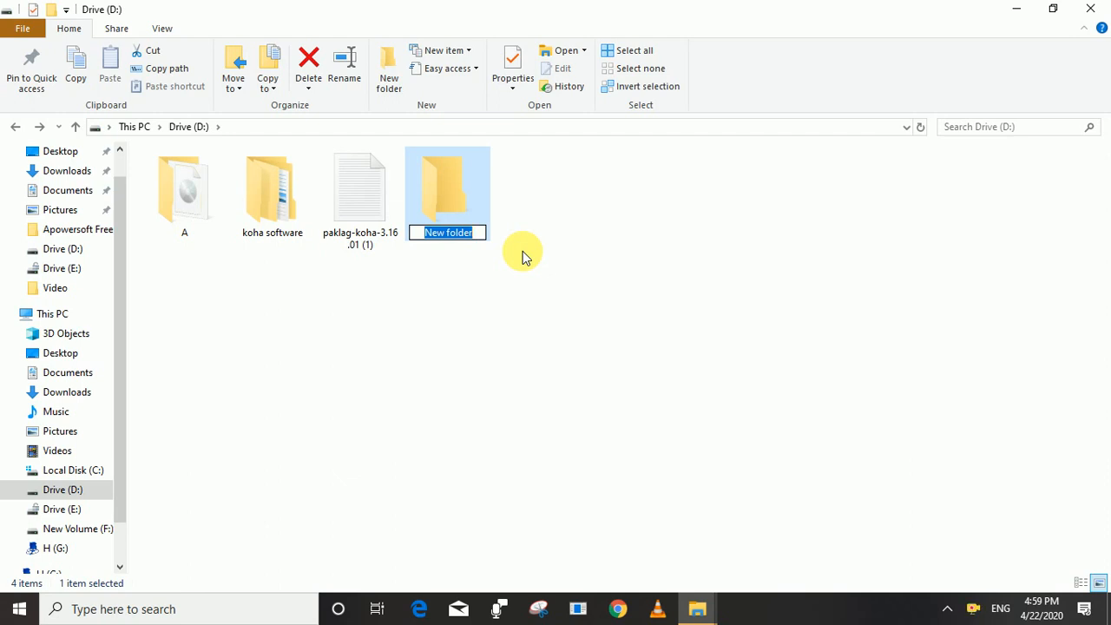
{"action": "type", "text": "USR"}
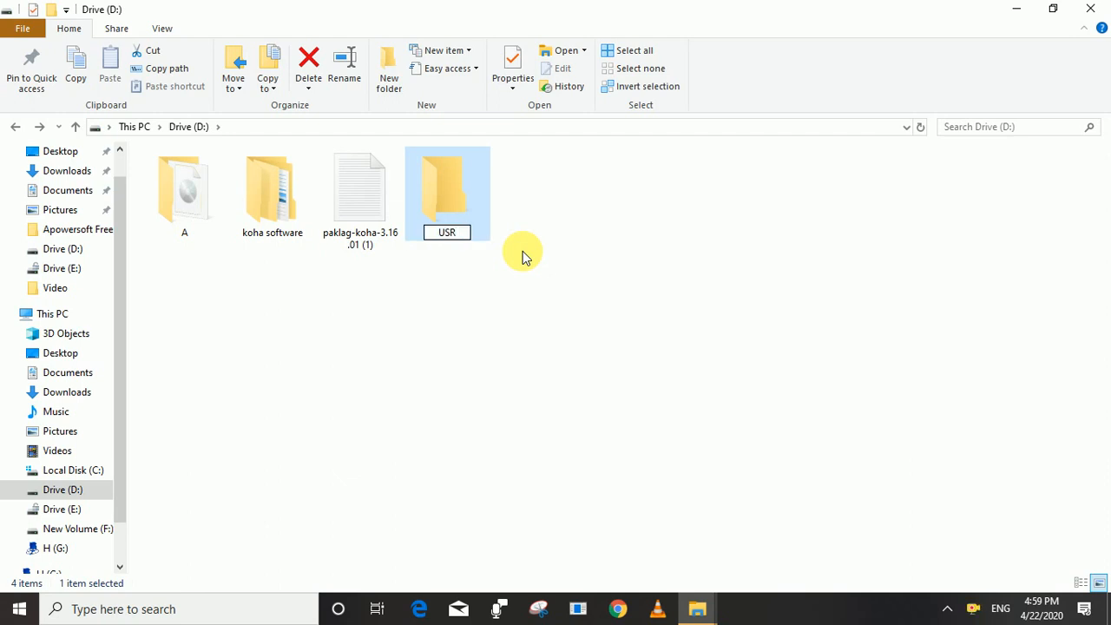
{"action": "key", "text": "BackSpace"}
{"action": "key", "text": "BackSpace"}
{"action": "key", "text": "BackSpace"}
{"action": "type", "text": "usr"}
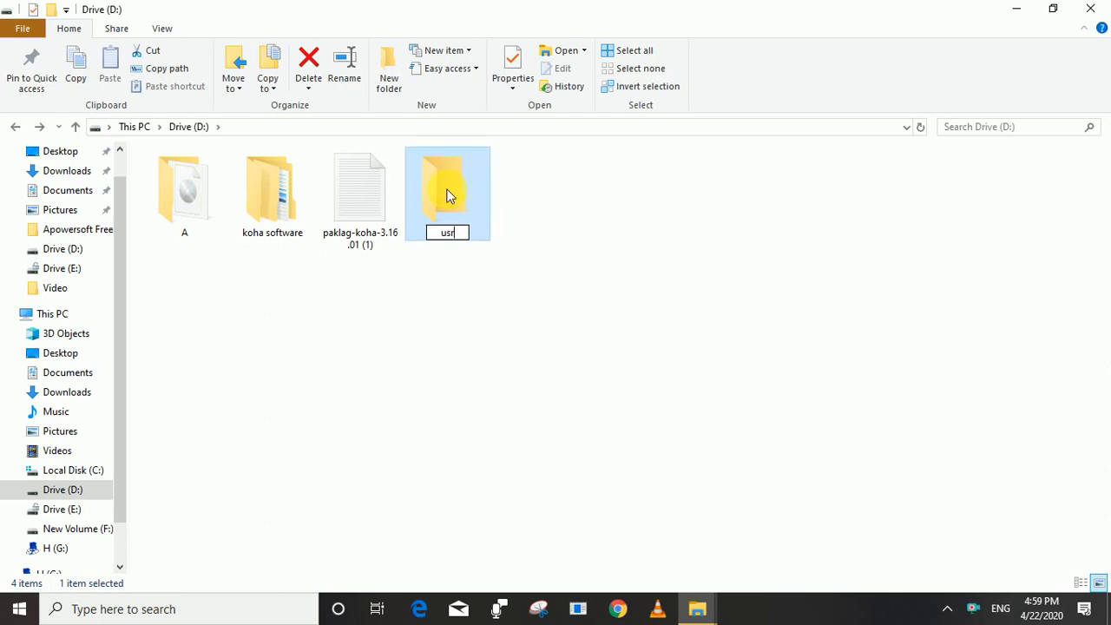
{"action": "key", "text": "Return"}
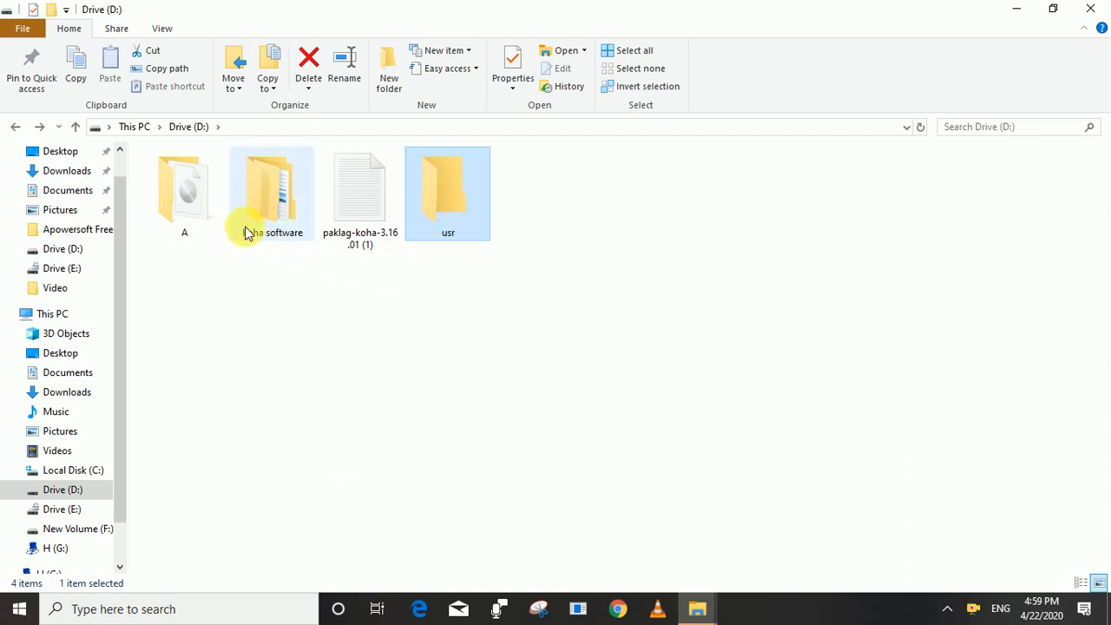
Extract all nine ZIP archives in koha software into D:\usr, replacing existing files.
{"action": "double_click", "coordinate": [260, 211]}
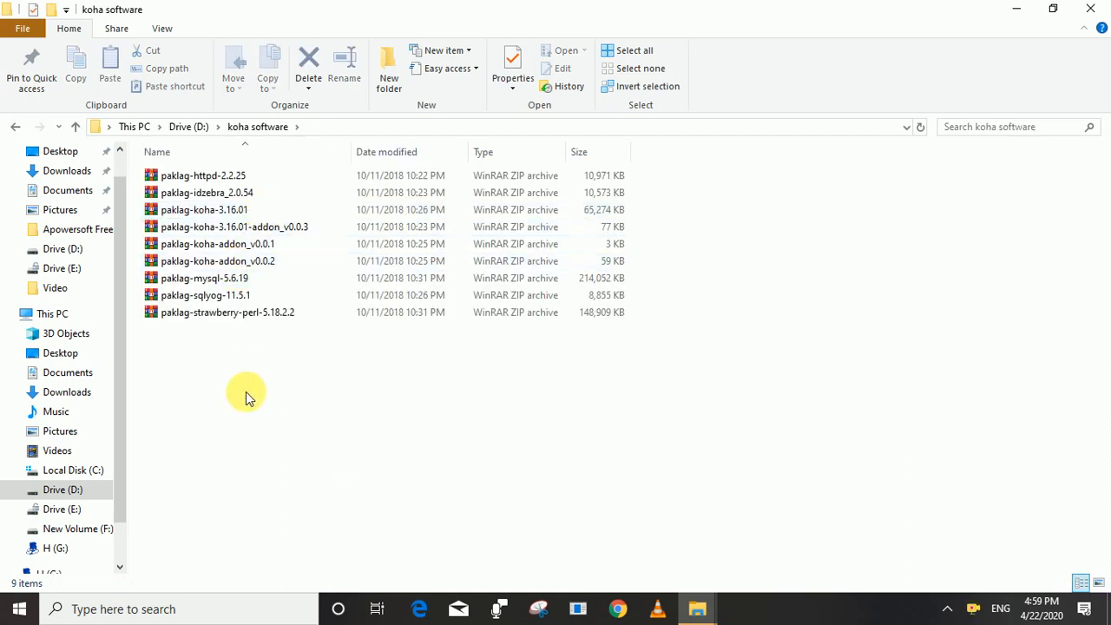
{"action": "left_click_drag", "start_coordinate": [220, 388], "coordinate": [178, 176]}
{"action": "right_click", "coordinate": [178, 176]}
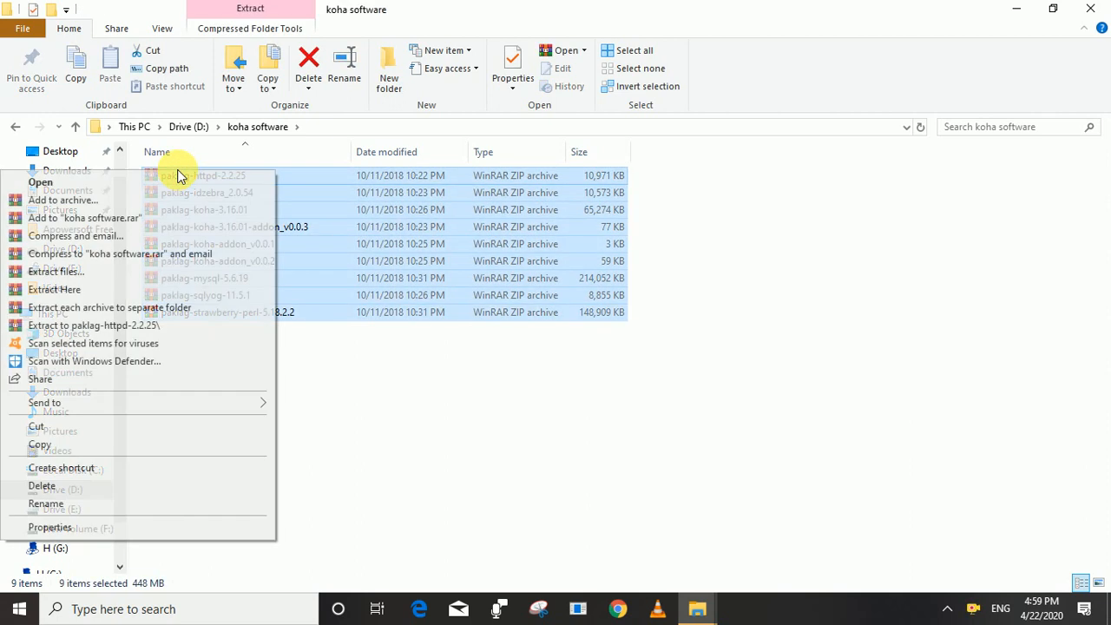
{"action": "left_click", "coordinate": [81, 276]}
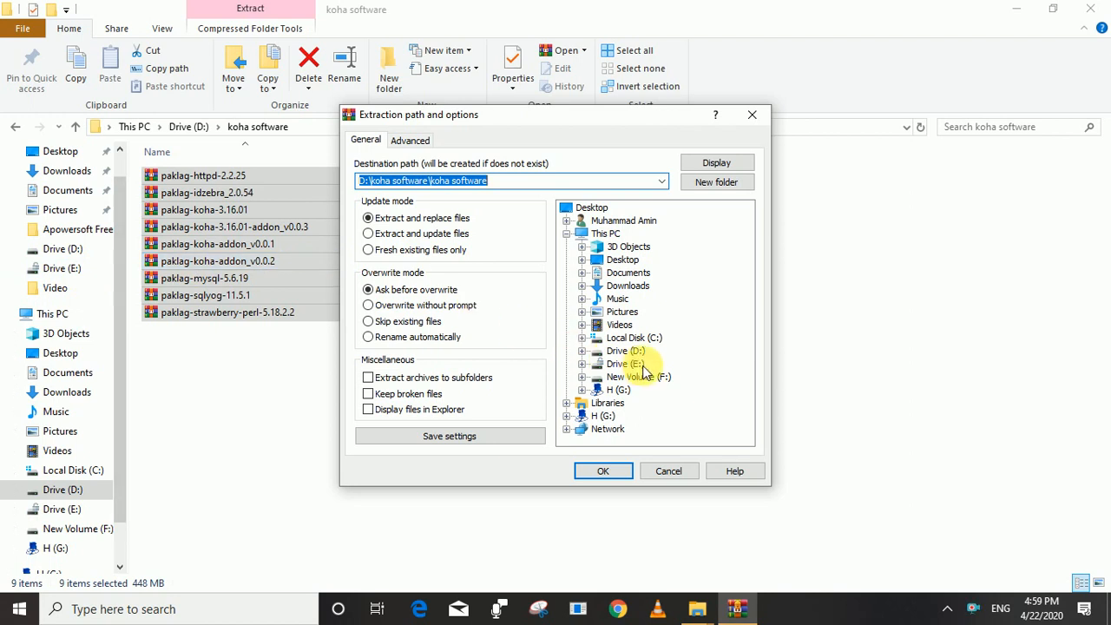
{"action": "left_click", "coordinate": [630, 352]}
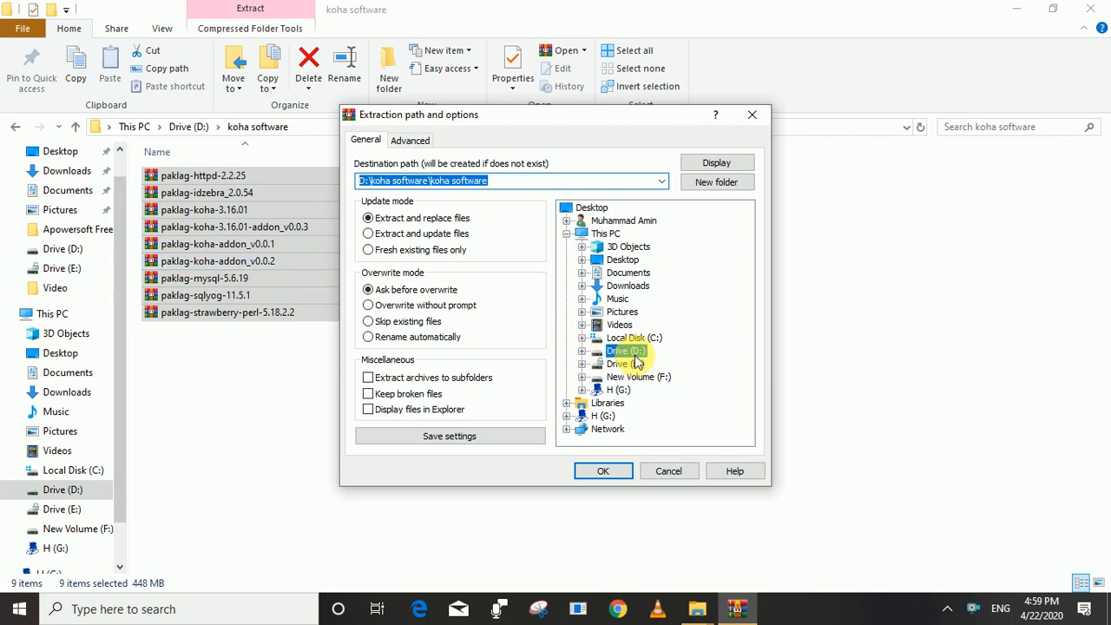
{"action": "left_click", "coordinate": [581, 354]}
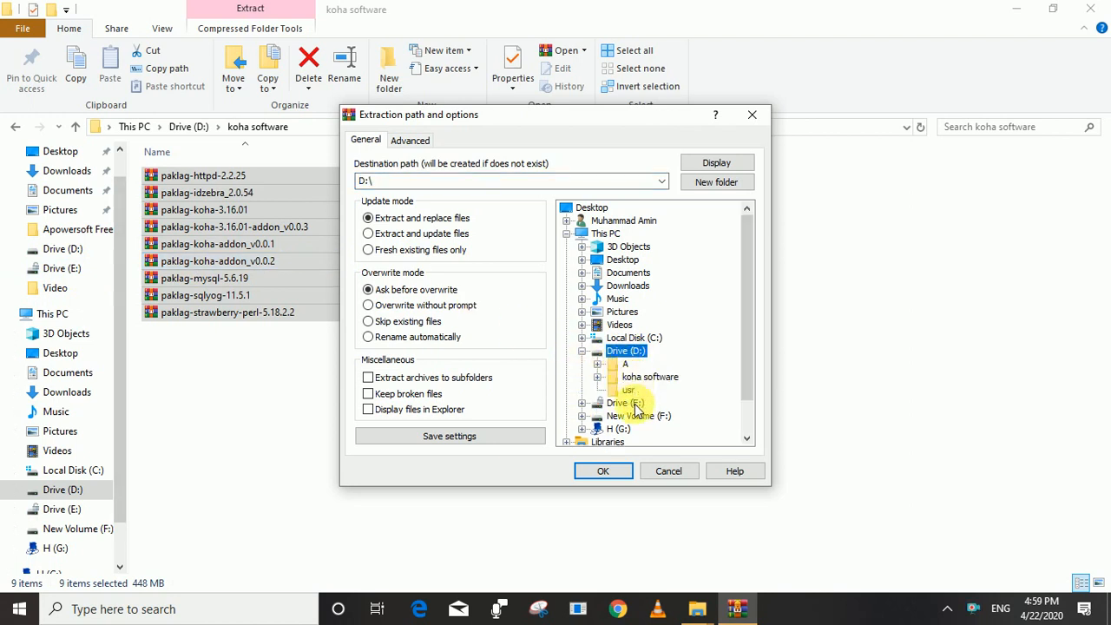
{"action": "left_click", "coordinate": [631, 390]}
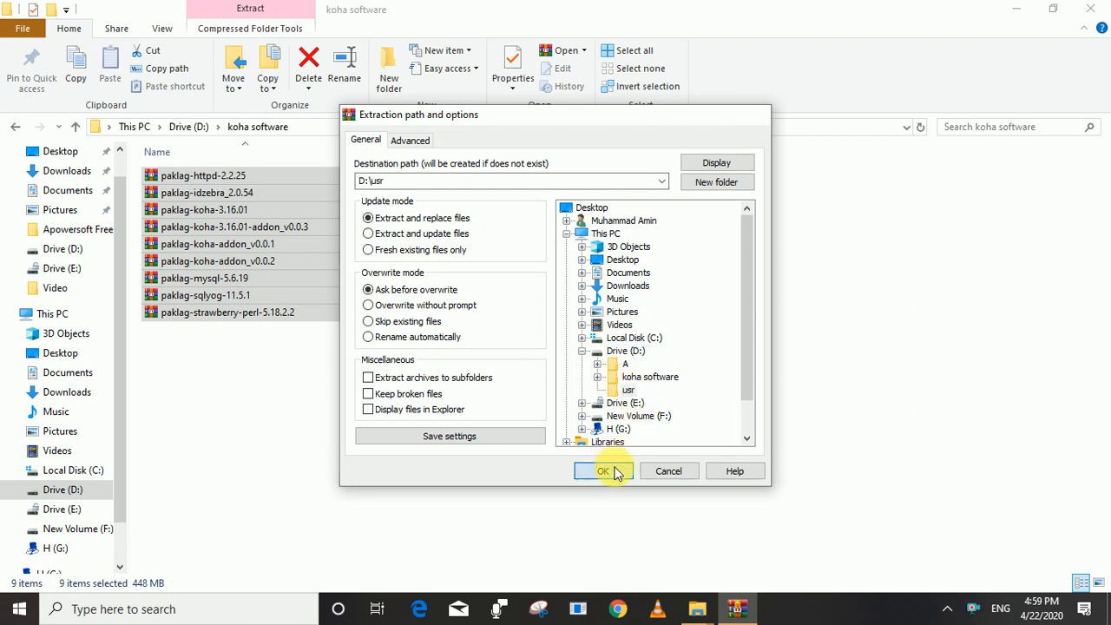
{"action": "left_click", "coordinate": [614, 471]}
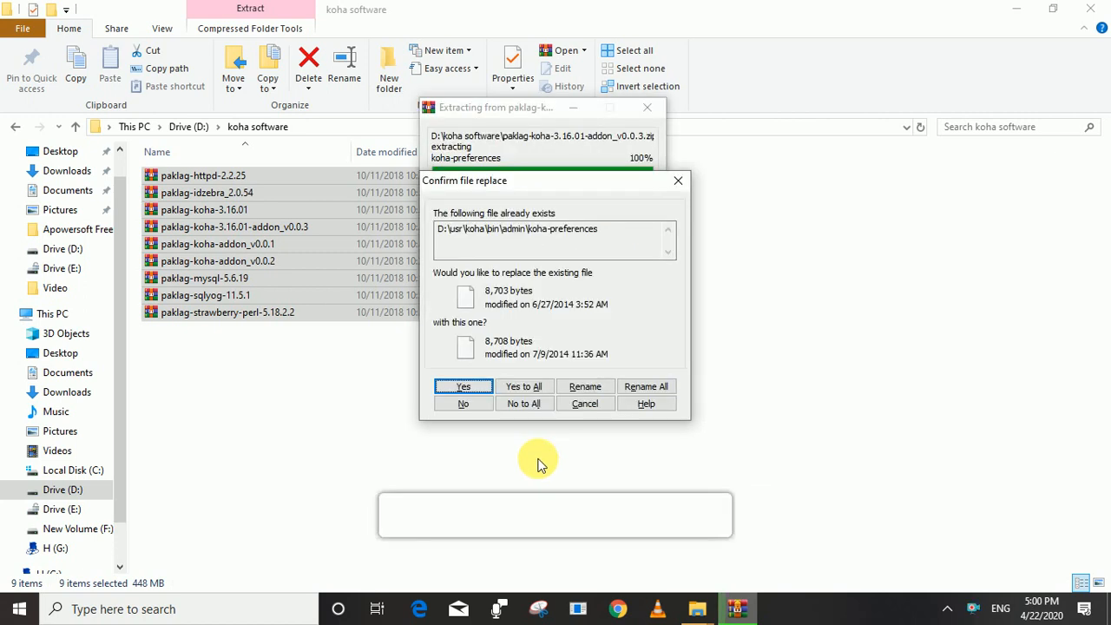
{"action": "left_click", "coordinate": [526, 387]}
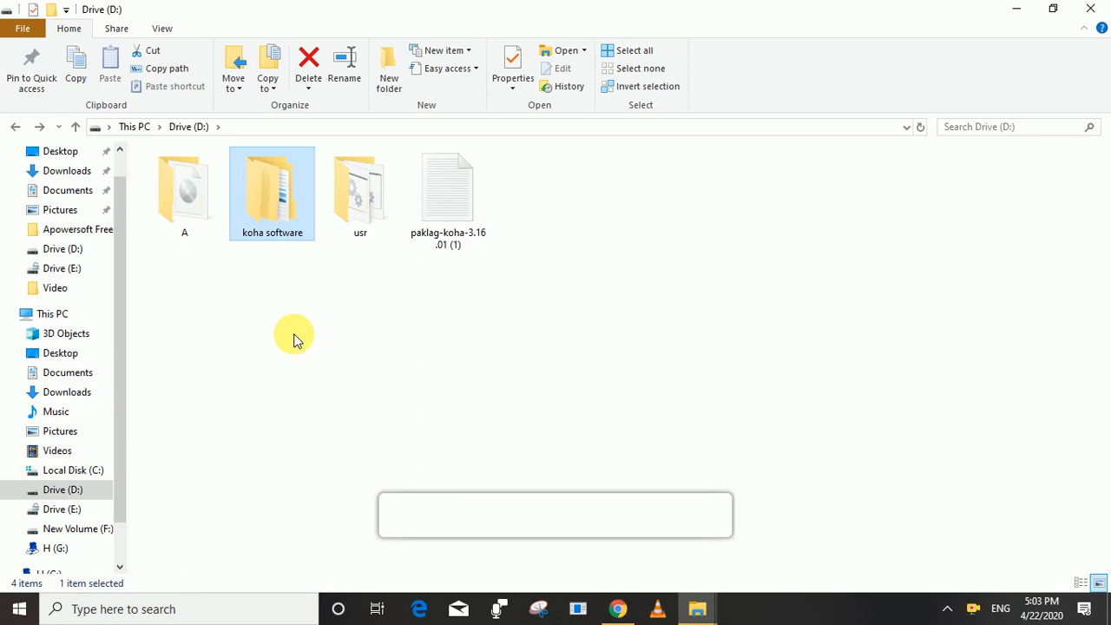
Run start-httpd from D:\usr, allow Apache through the firewall, and minimize its console.
{"action": "double_click", "coordinate": [363, 214]}
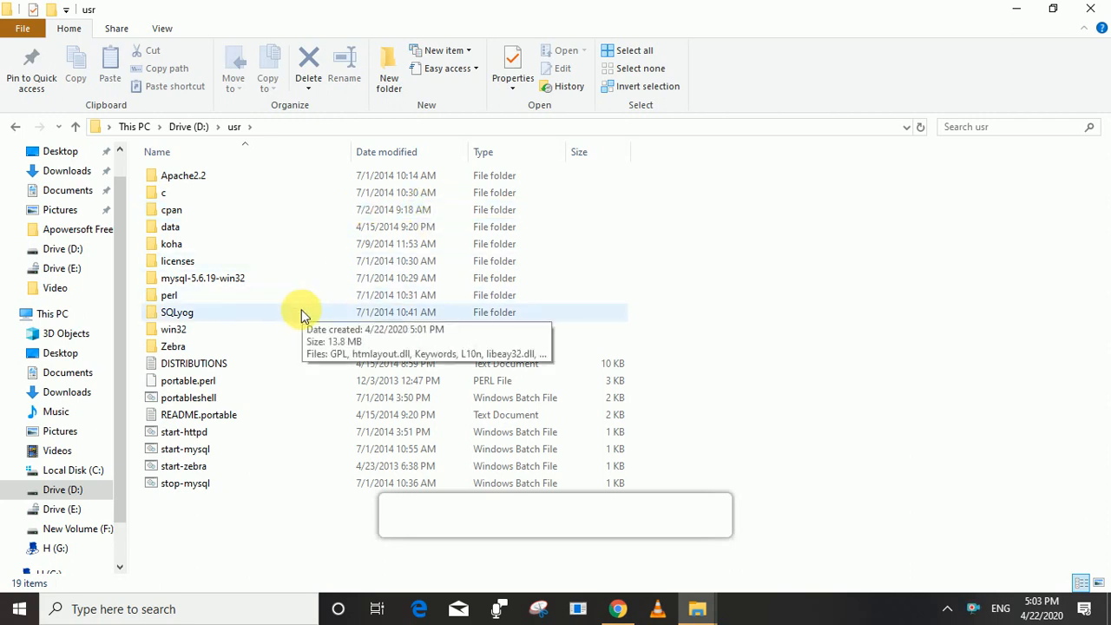
{"action": "double_click", "coordinate": [182, 434]}
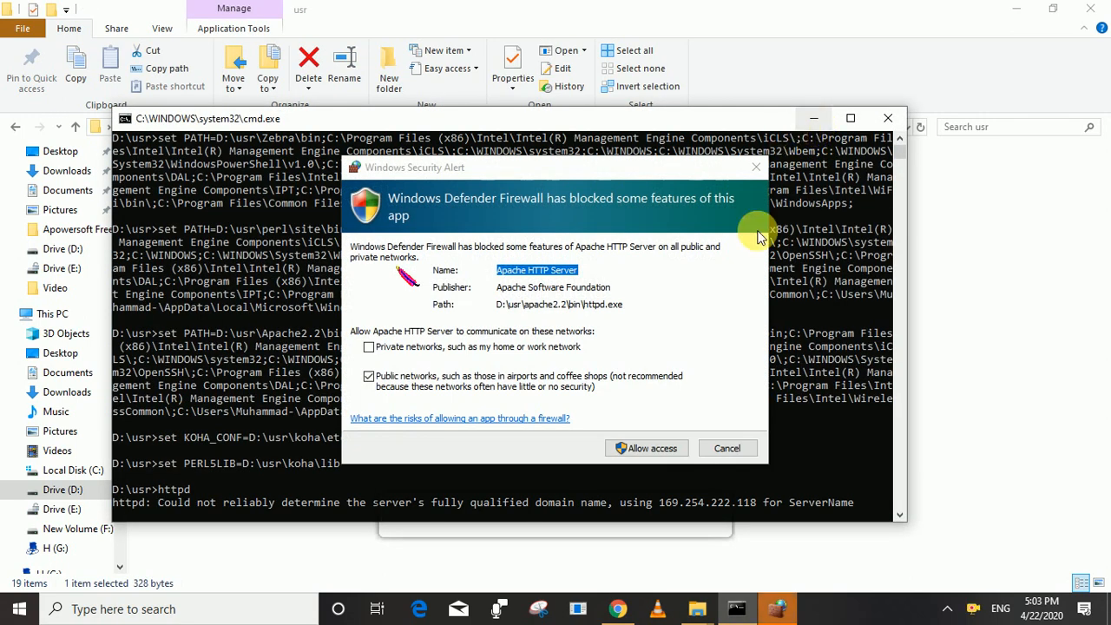
{"action": "left_click", "coordinate": [651, 449]}
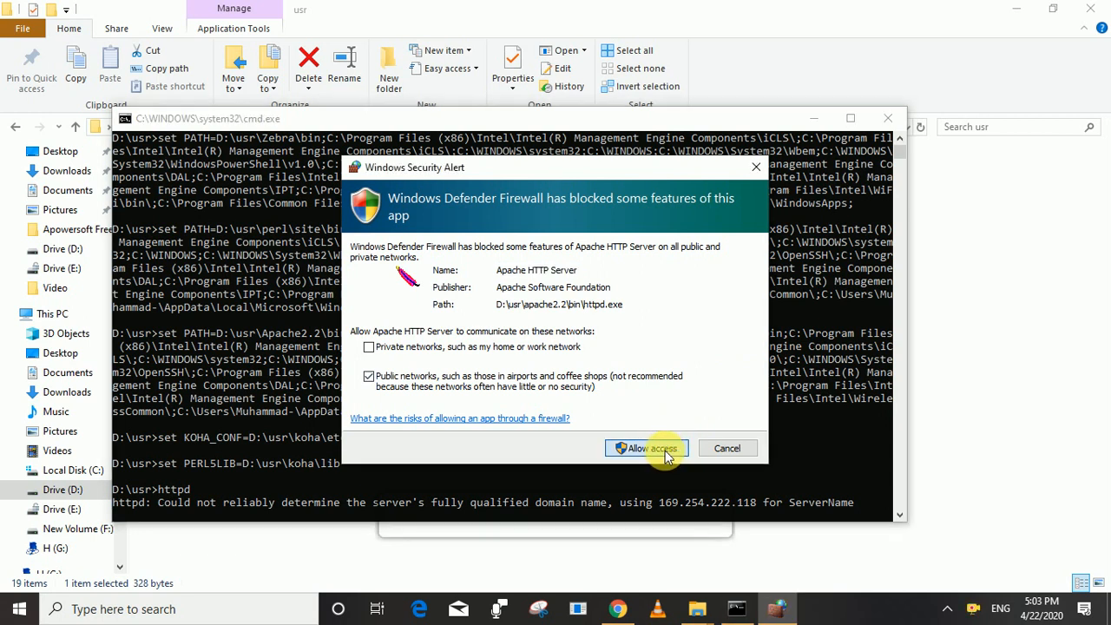
{"action": "left_click", "coordinate": [650, 449]}
{"action": "left_click", "coordinate": [649, 450]}
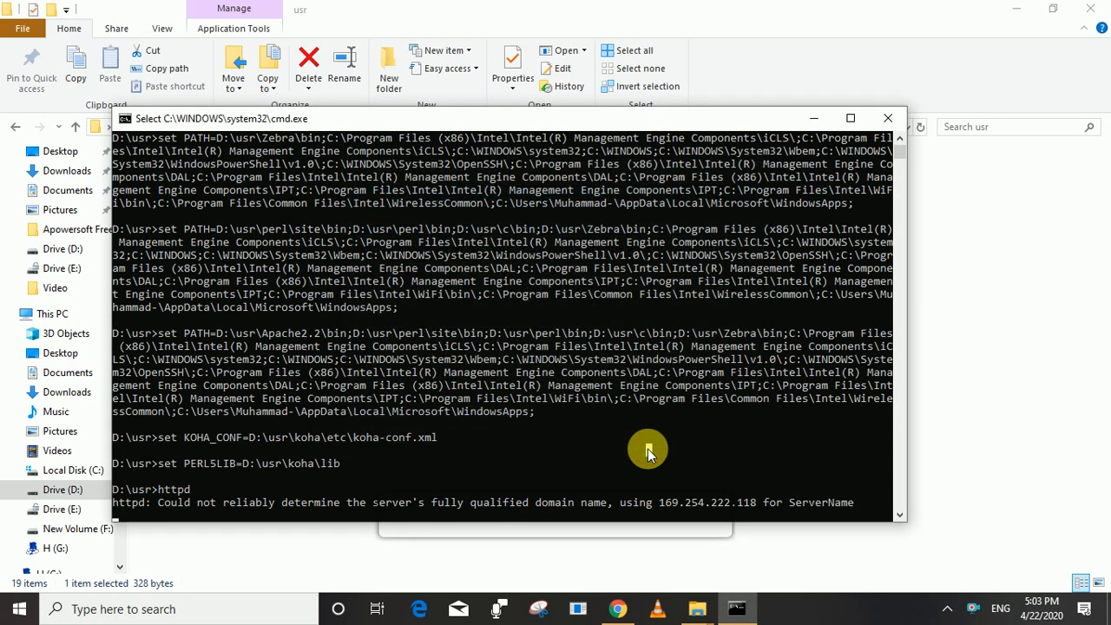
{"action": "left_click", "coordinate": [813, 118]}
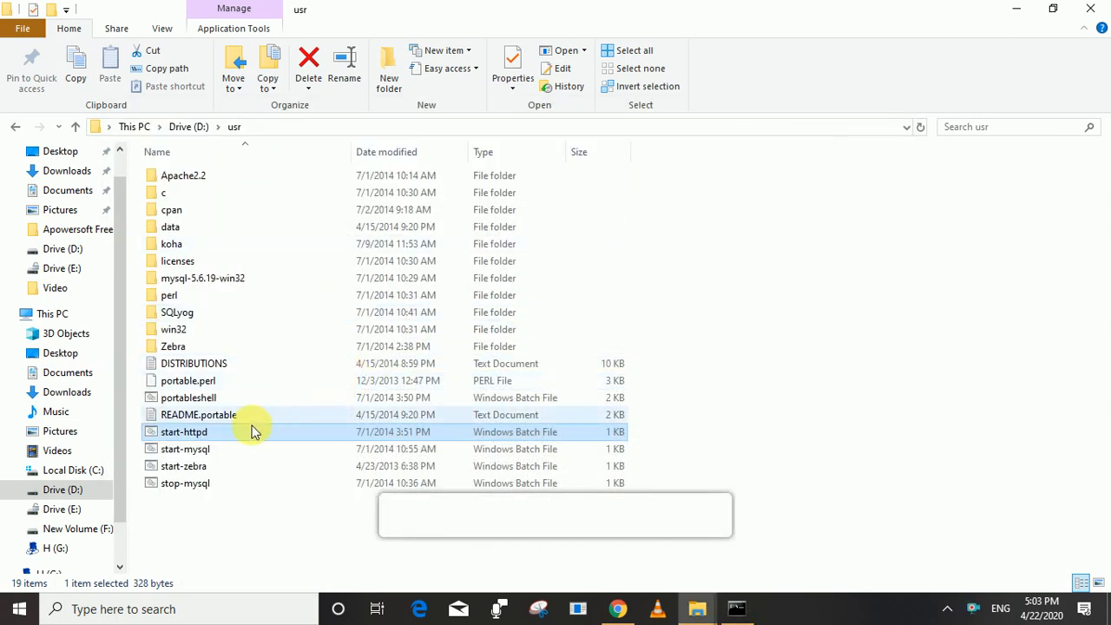
Start the MySQL server with start-mysql and minimize its consoles.
{"action": "double_click", "coordinate": [191, 450]}
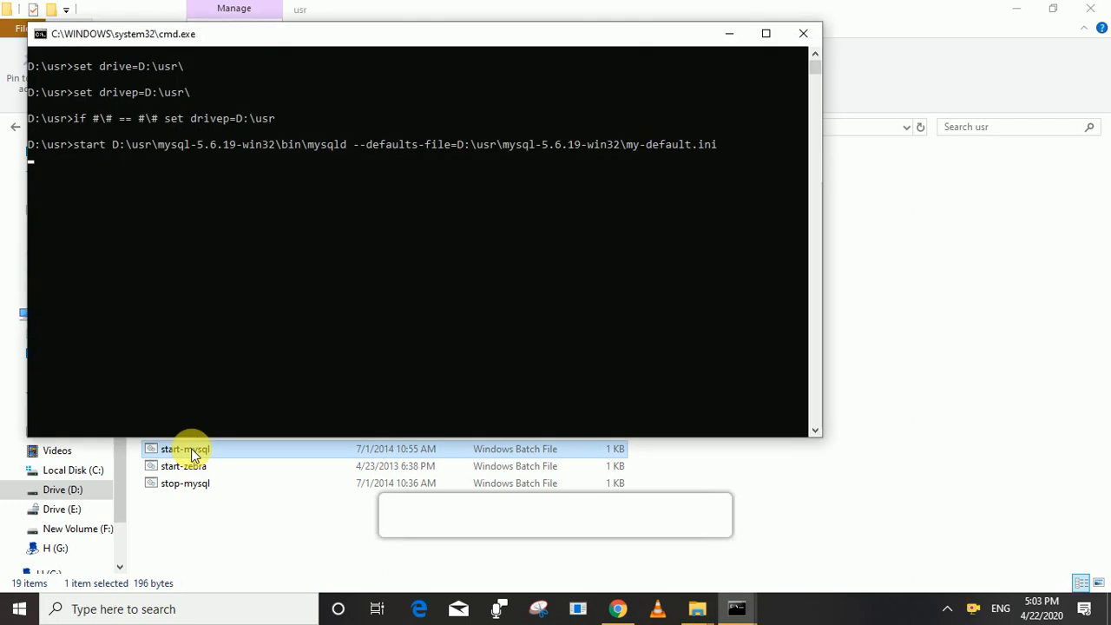
{"action": "left_click", "coordinate": [729, 42]}
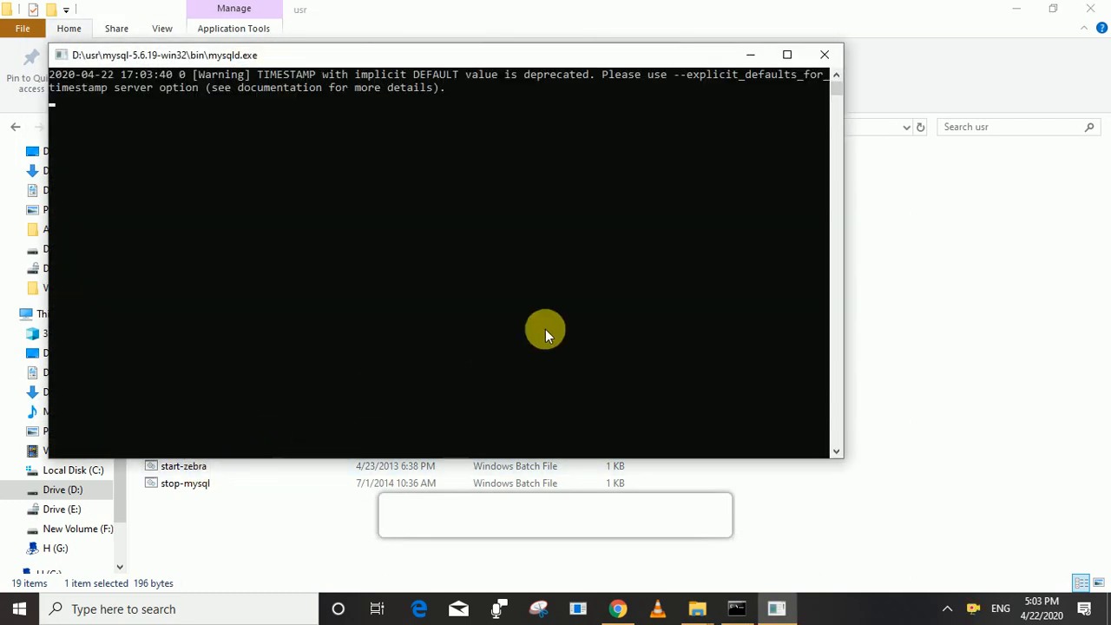
{"action": "left_click", "coordinate": [757, 55]}
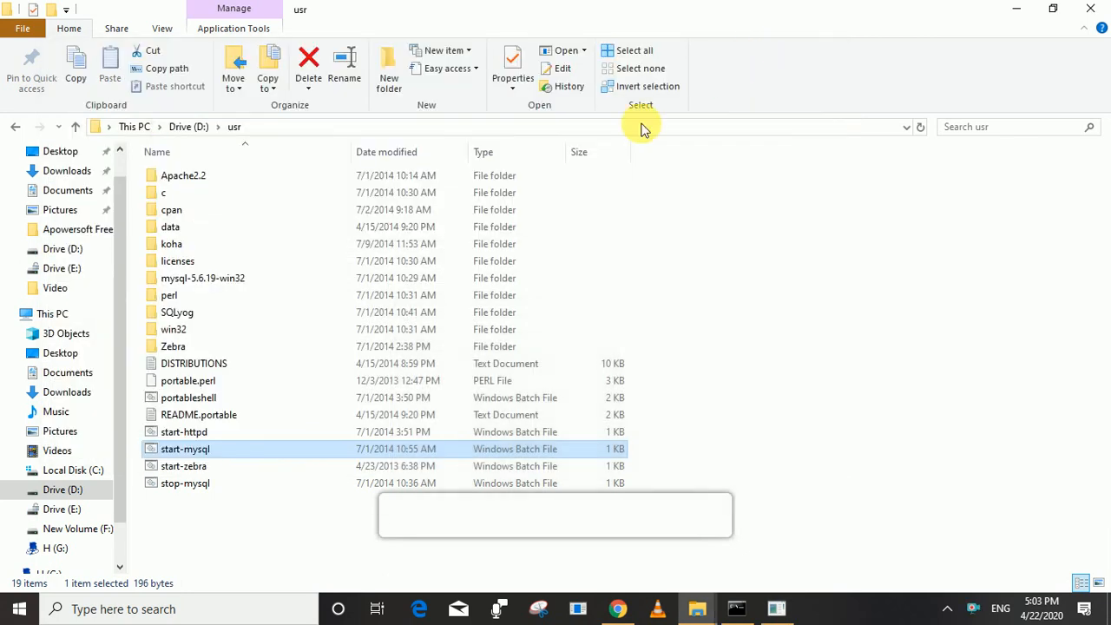
Start the Zebra server, allow mysqld through the firewall, and minimize every window.
{"action": "double_click", "coordinate": [190, 469]}
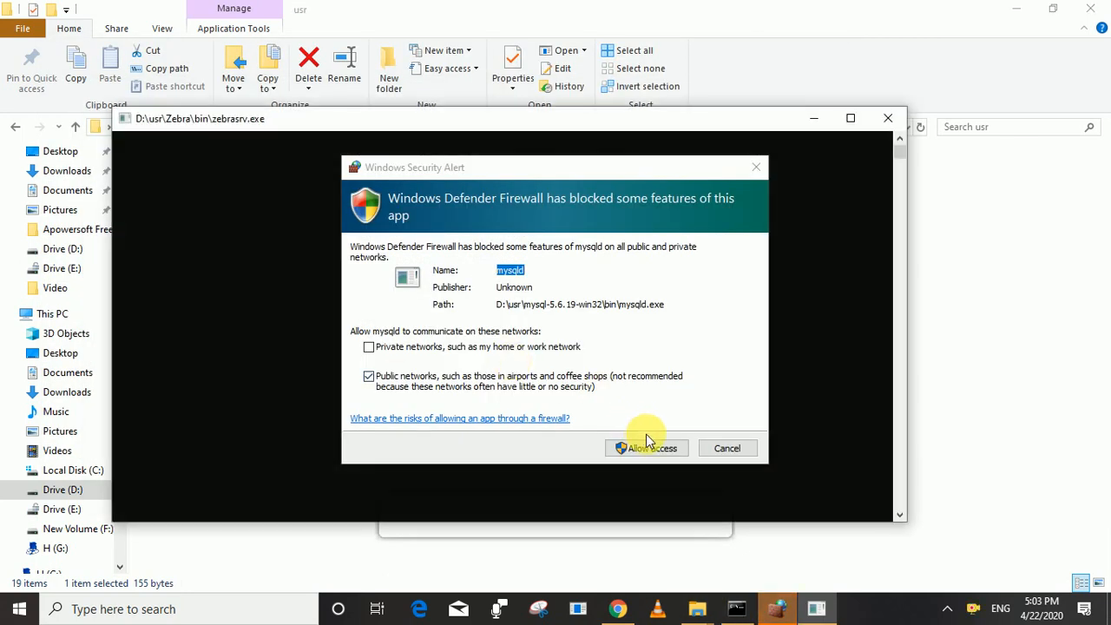
{"action": "left_click", "coordinate": [647, 448]}
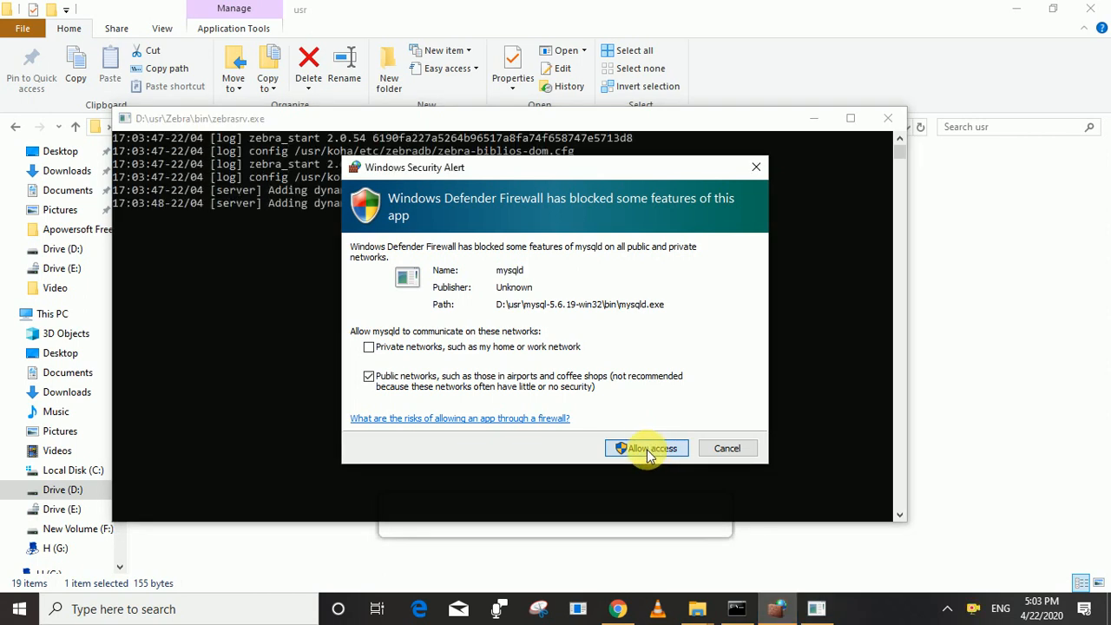
{"action": "left_click", "coordinate": [646, 449]}
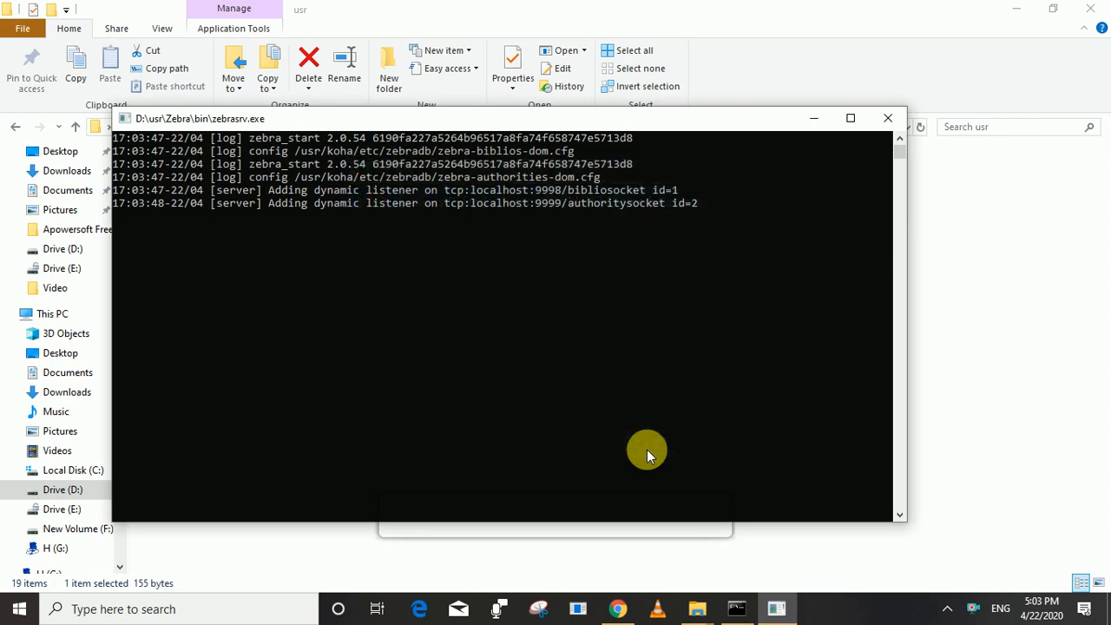
{"action": "left_click", "coordinate": [812, 118]}
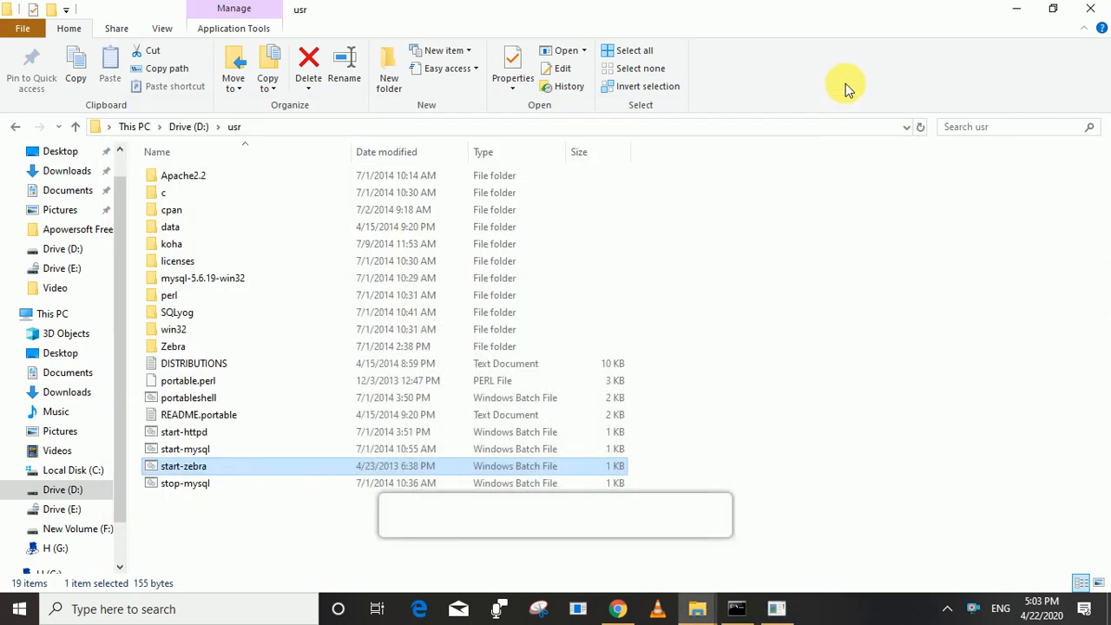
{"action": "left_click", "coordinate": [1016, 8]}
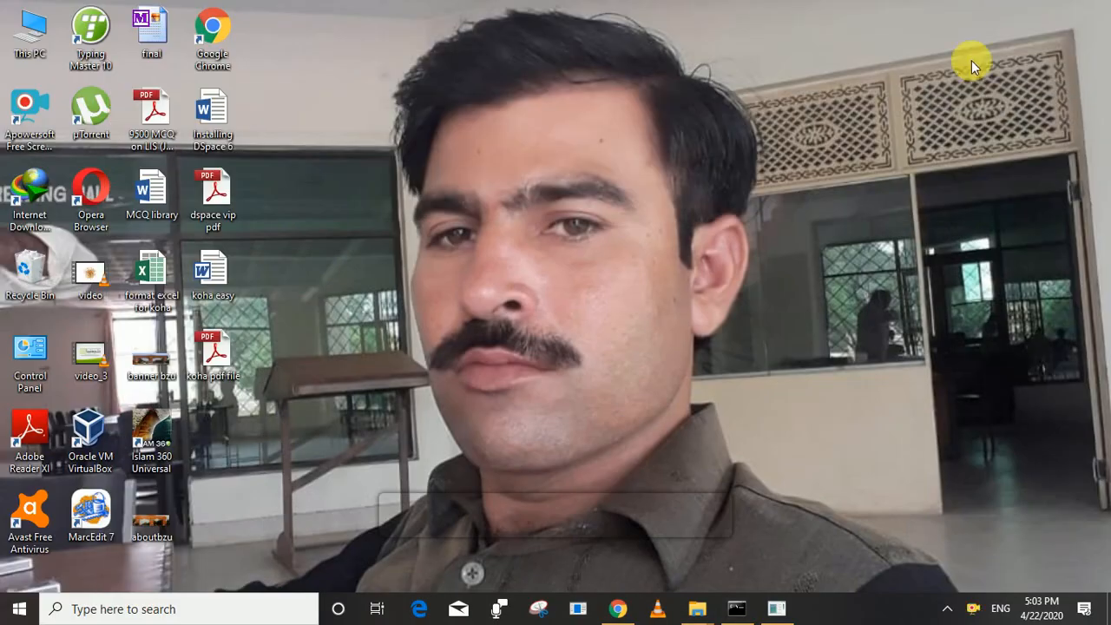
Load localhost:8080 in Chrome to reach the Koha staff client login page.
{"action": "left_click", "coordinate": [620, 610]}
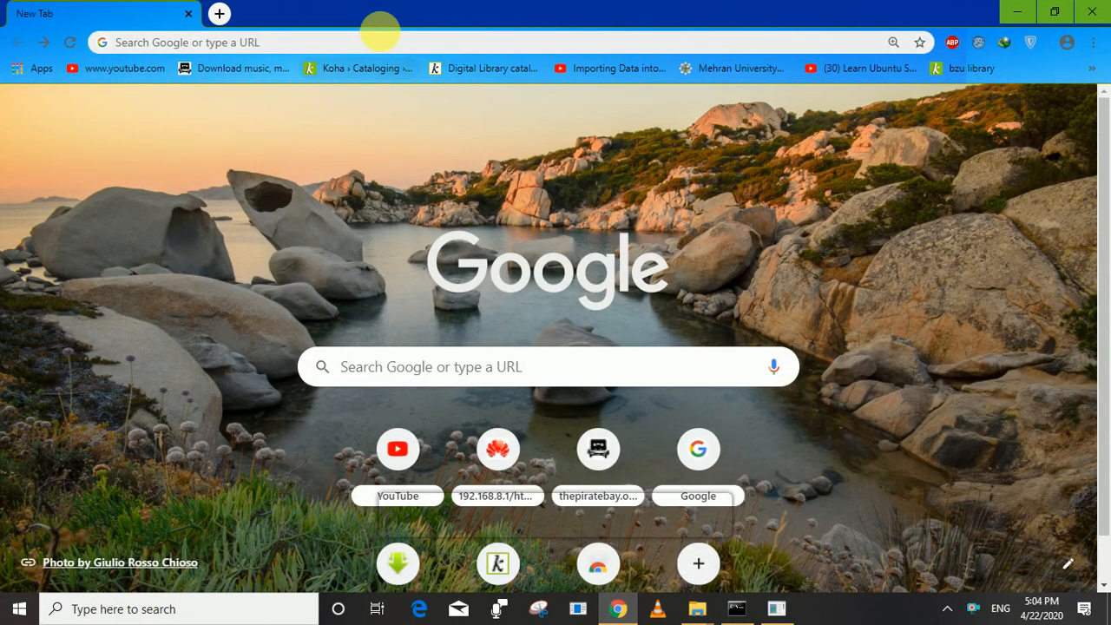
{"action": "left_click", "coordinate": [385, 43]}
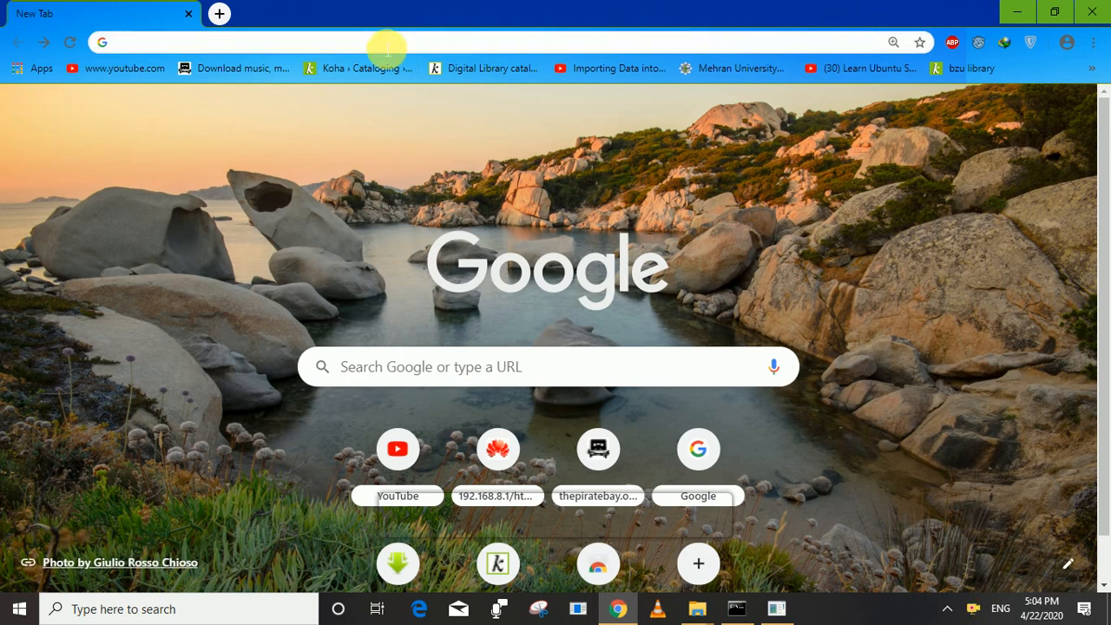
{"action": "type", "text": "loca"}
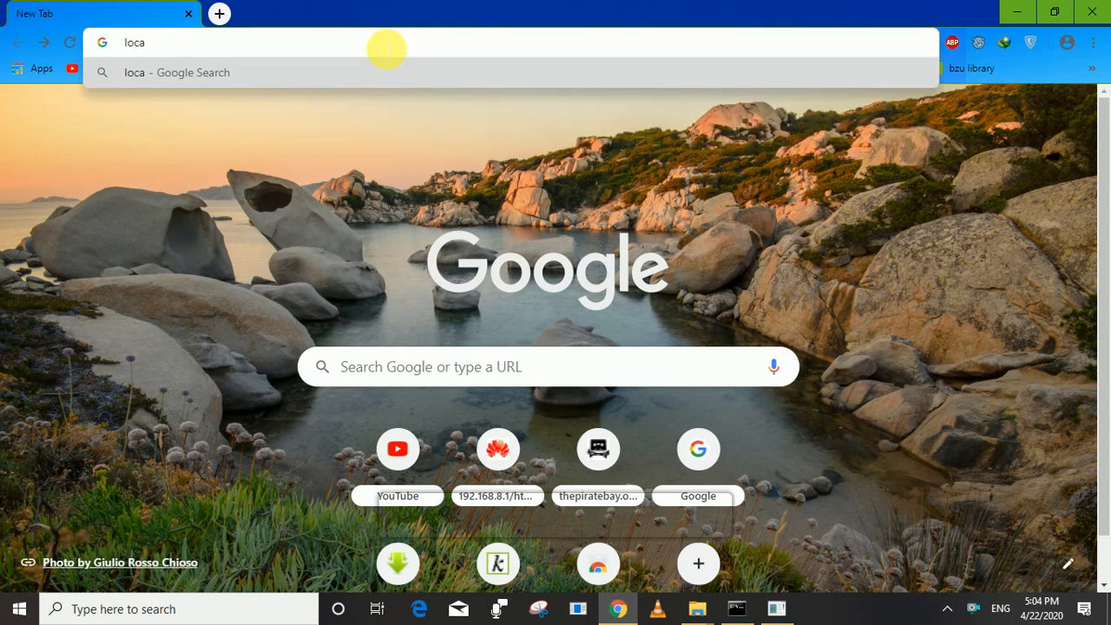
{"action": "type", "text": "lhost"}
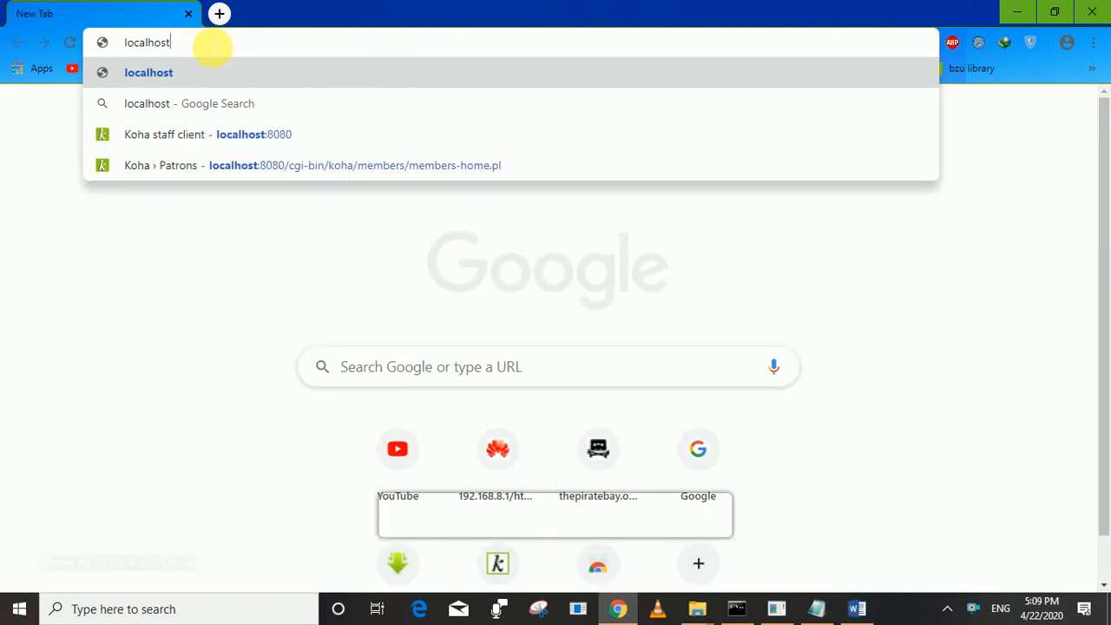
{"action": "type", "text": ":8080"}
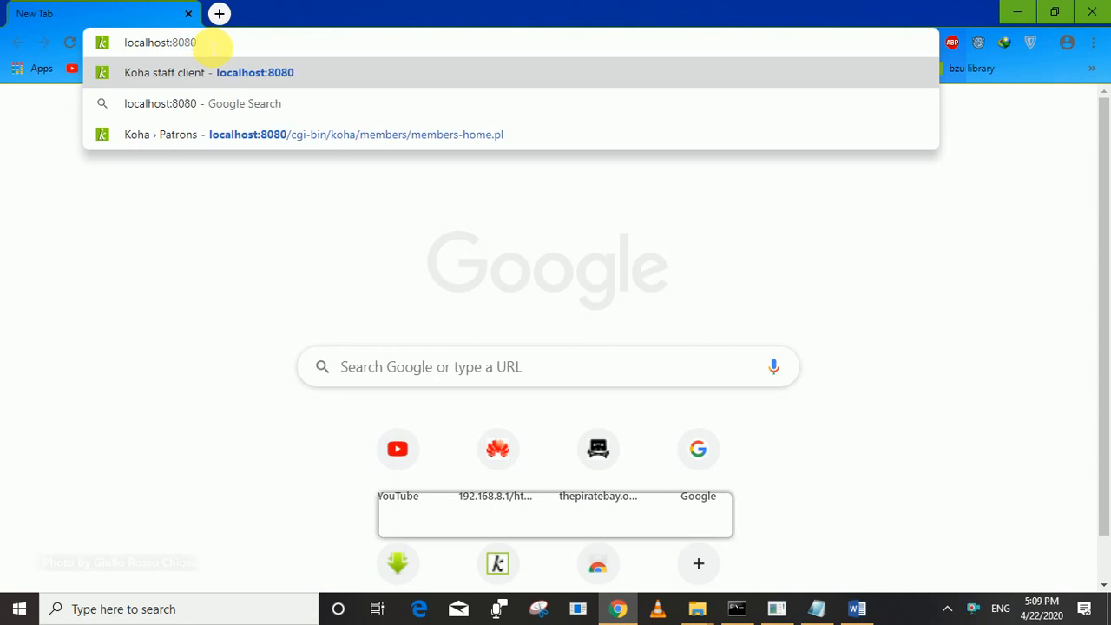
{"action": "key", "text": "Return"}
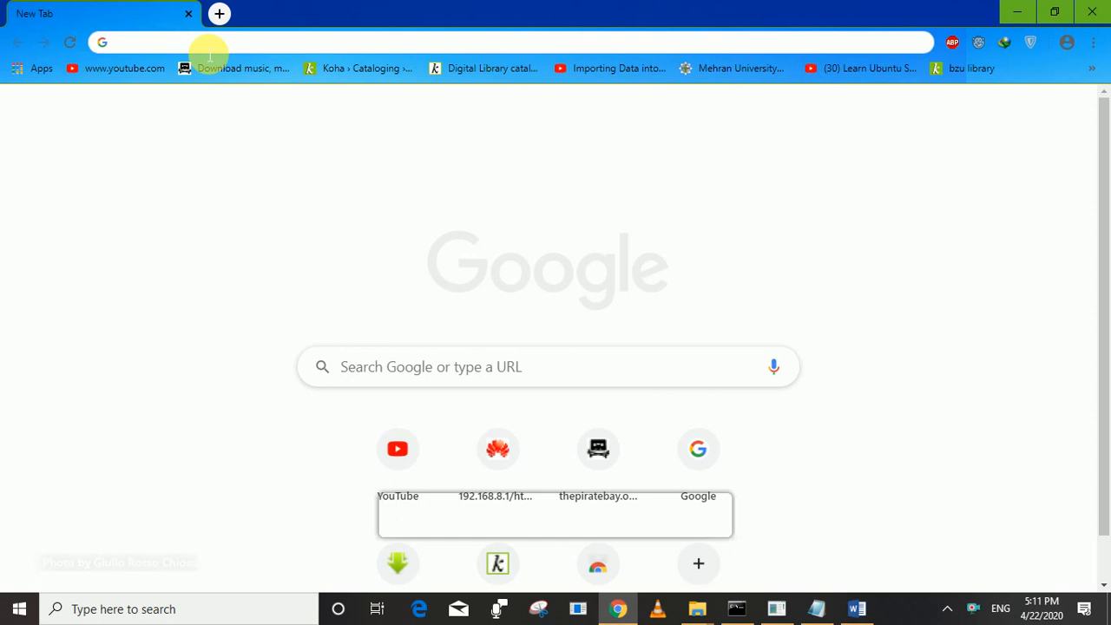
{"action": "type", "text": "loc"}
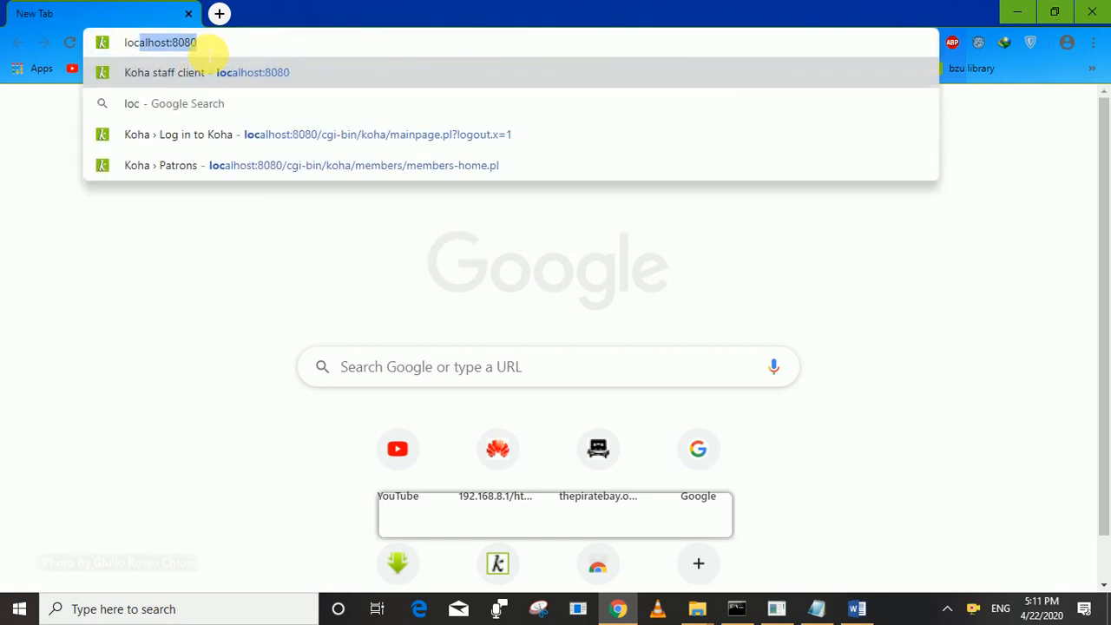
{"action": "type", "text": "a"}
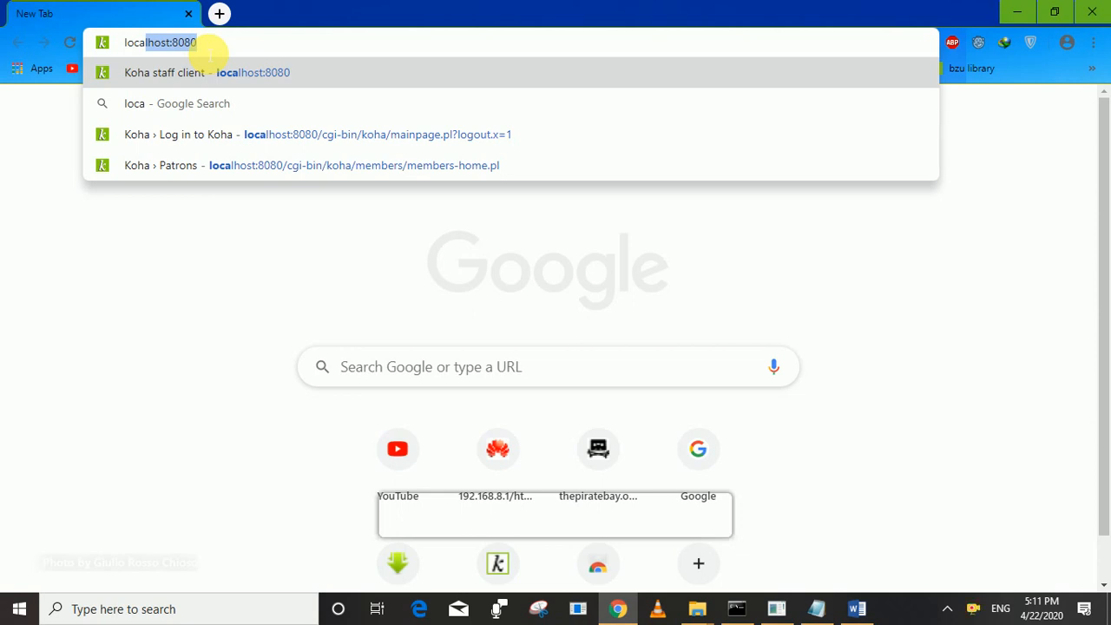
{"action": "type", "text": "lhost"}
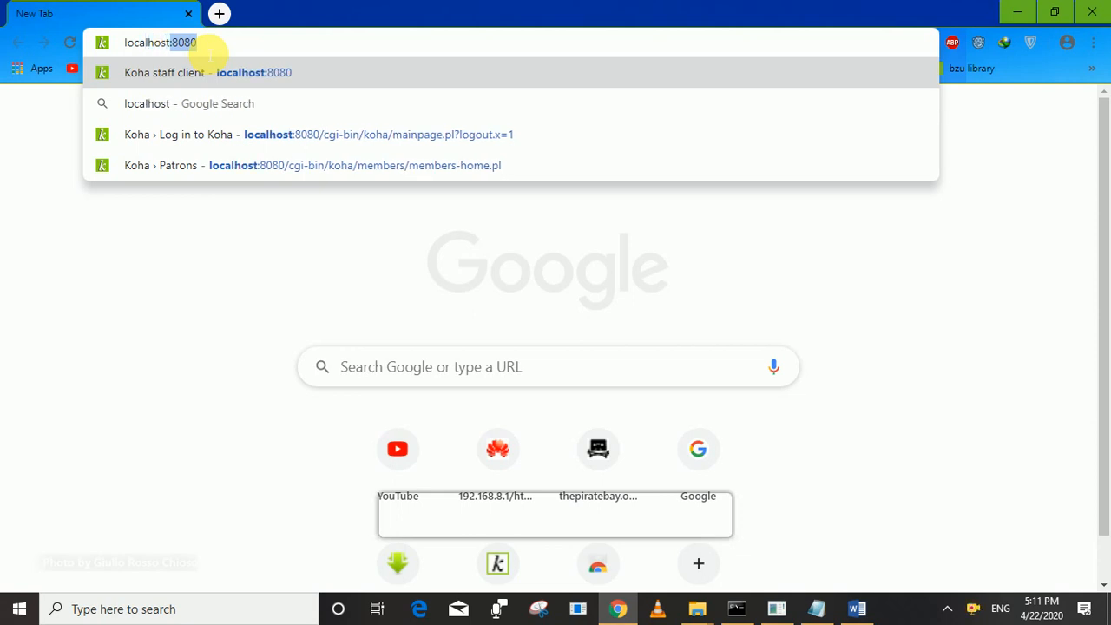
{"action": "type", "text": ":8080"}
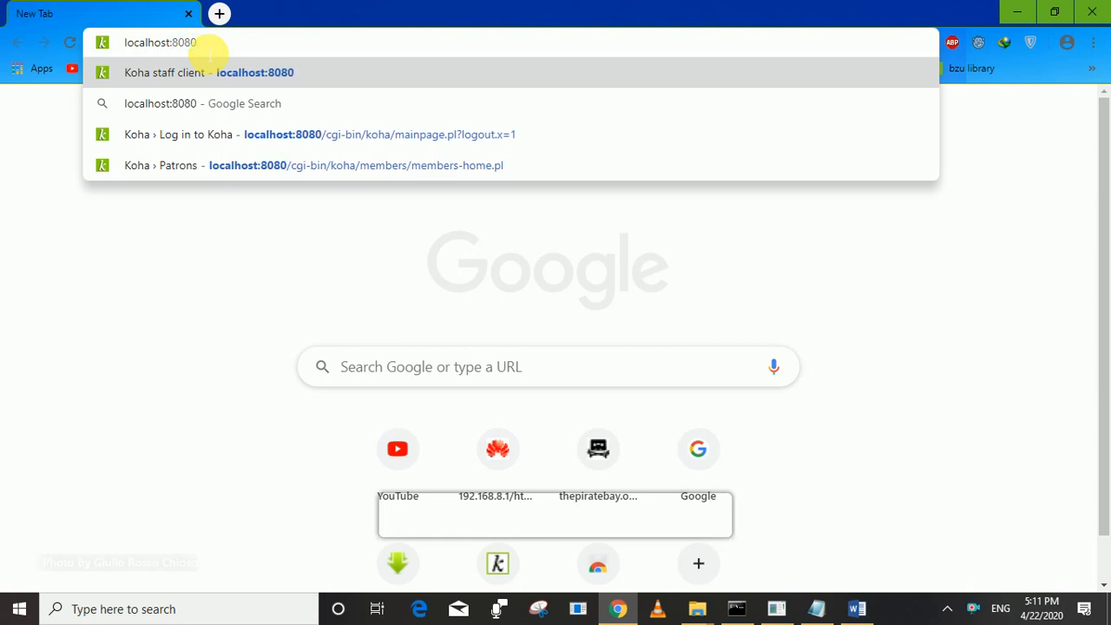
{"action": "key", "text": "Return"}
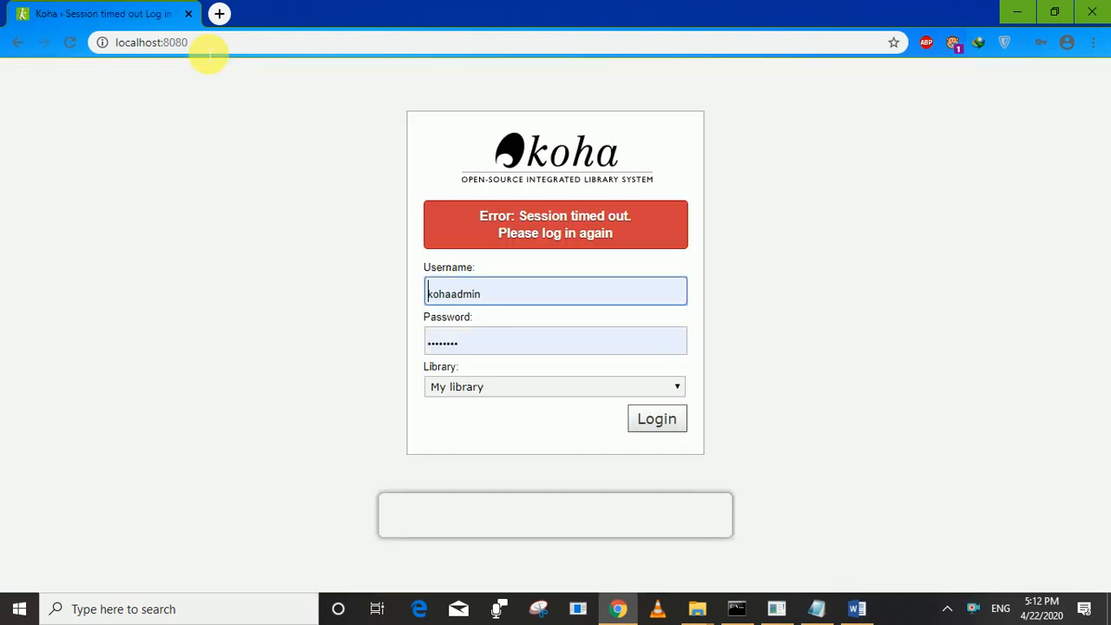
Log in to the staff client as kohaadmin using the saved administrator credentials.
{"action": "left_click", "coordinate": [512, 295]}
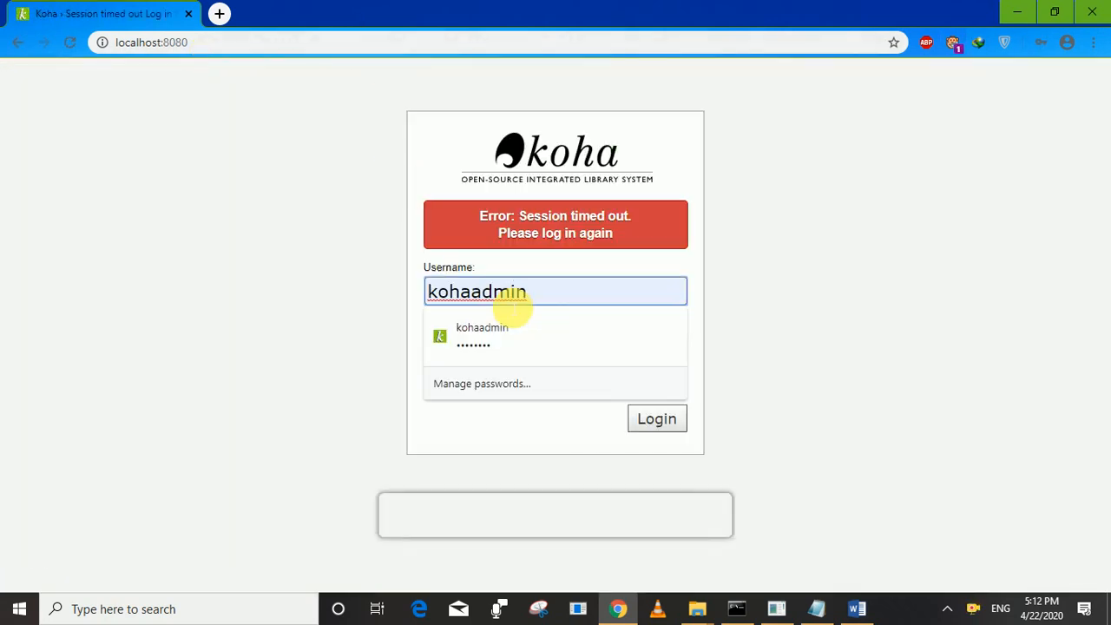
{"action": "left_click", "coordinate": [550, 298]}
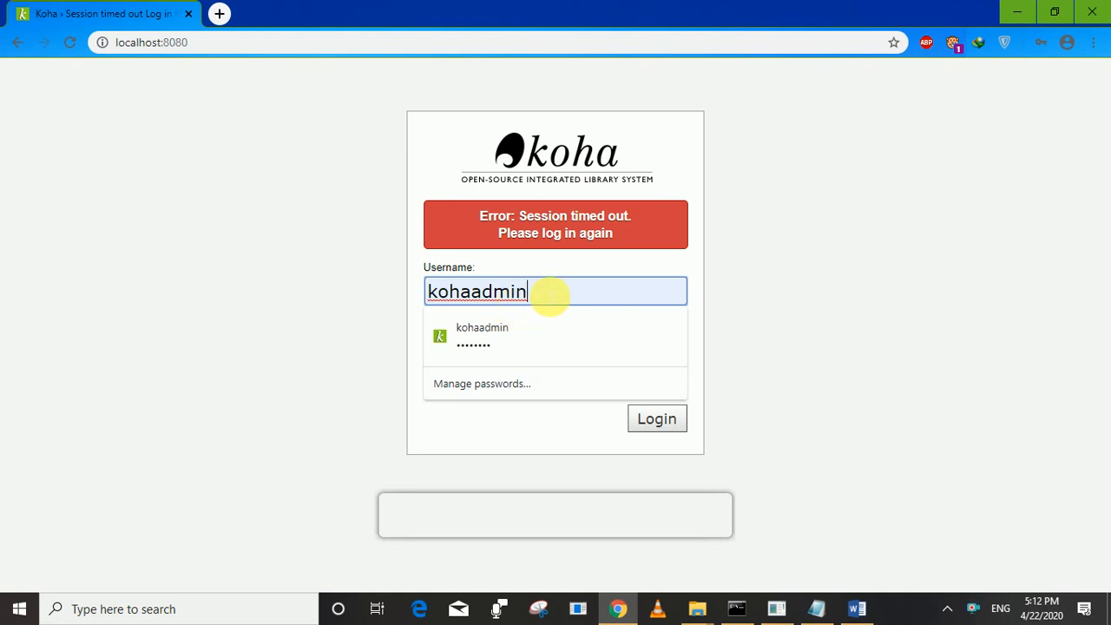
{"action": "key", "text": "BackSpace"}
{"action": "key", "text": "BackSpace"}
{"action": "key", "text": "BackSpace"}
{"action": "key", "text": "BackSpace"}
{"action": "key", "text": "BackSpace"}
{"action": "key", "text": "BackSpace"}
{"action": "key", "text": "BackSpace"}
{"action": "key", "text": "BackSpace"}
{"action": "key", "text": "BackSpace"}
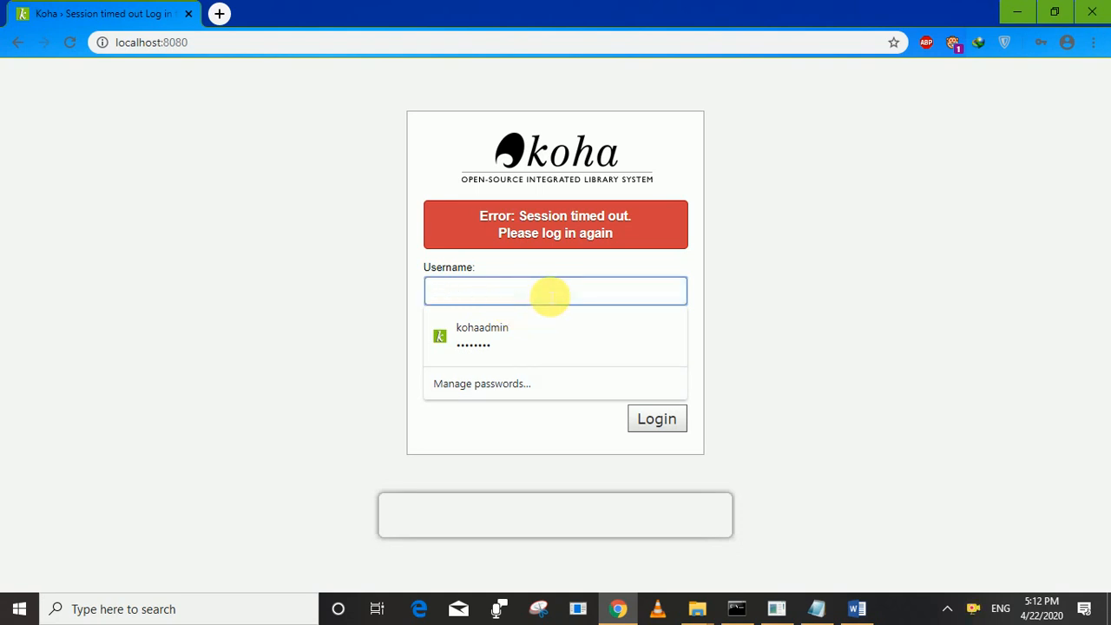
{"action": "type", "text": "kohaadmin"}
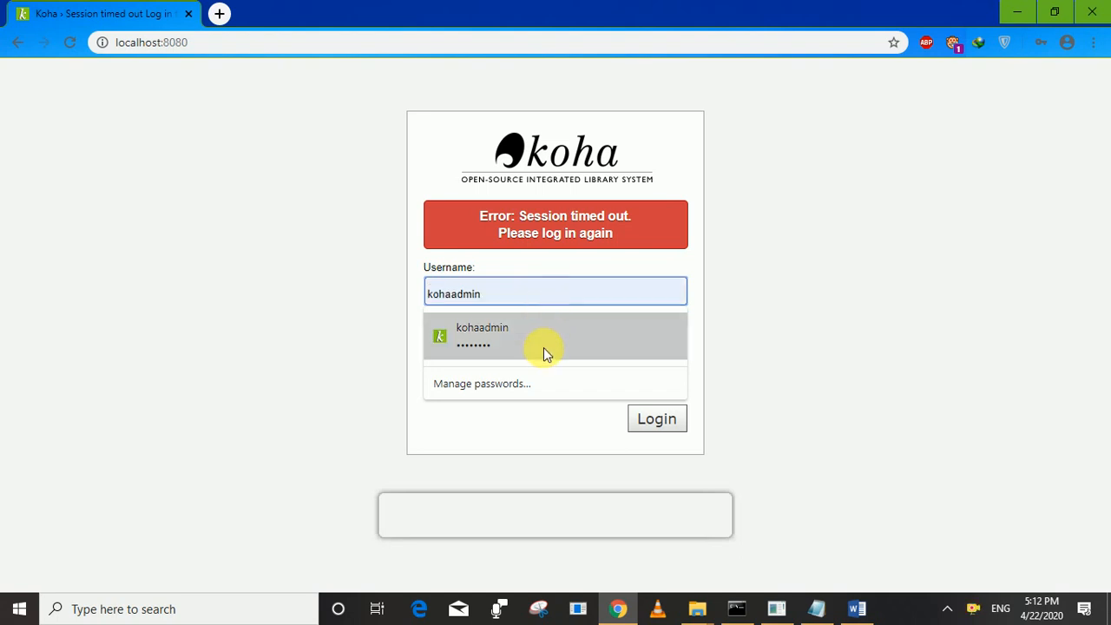
{"action": "left_click", "coordinate": [543, 348]}
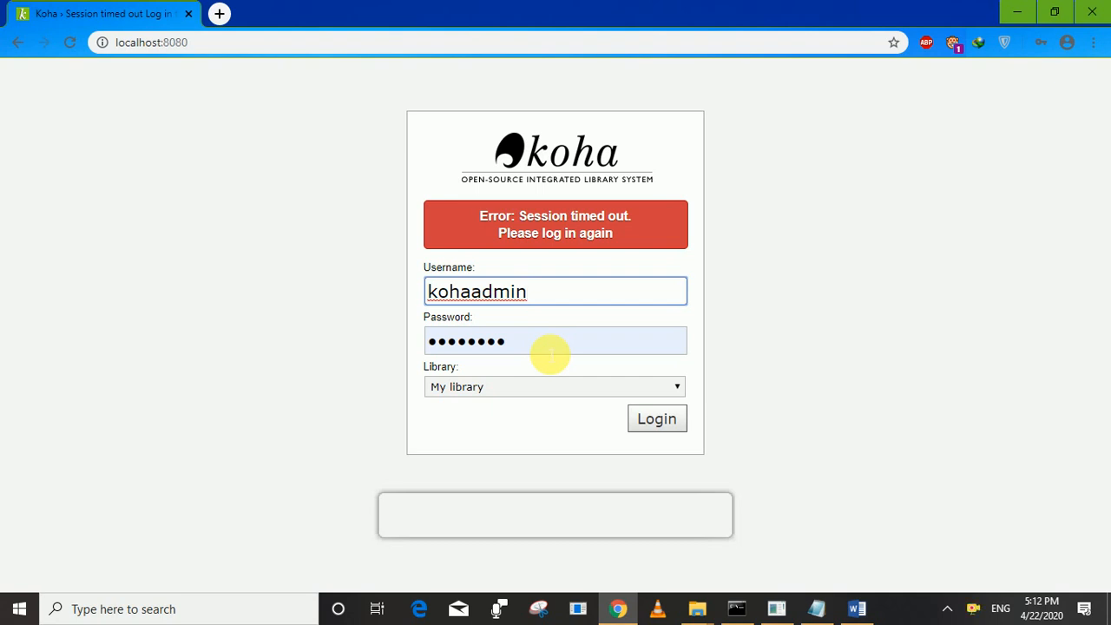
{"action": "left_click", "coordinate": [653, 418]}
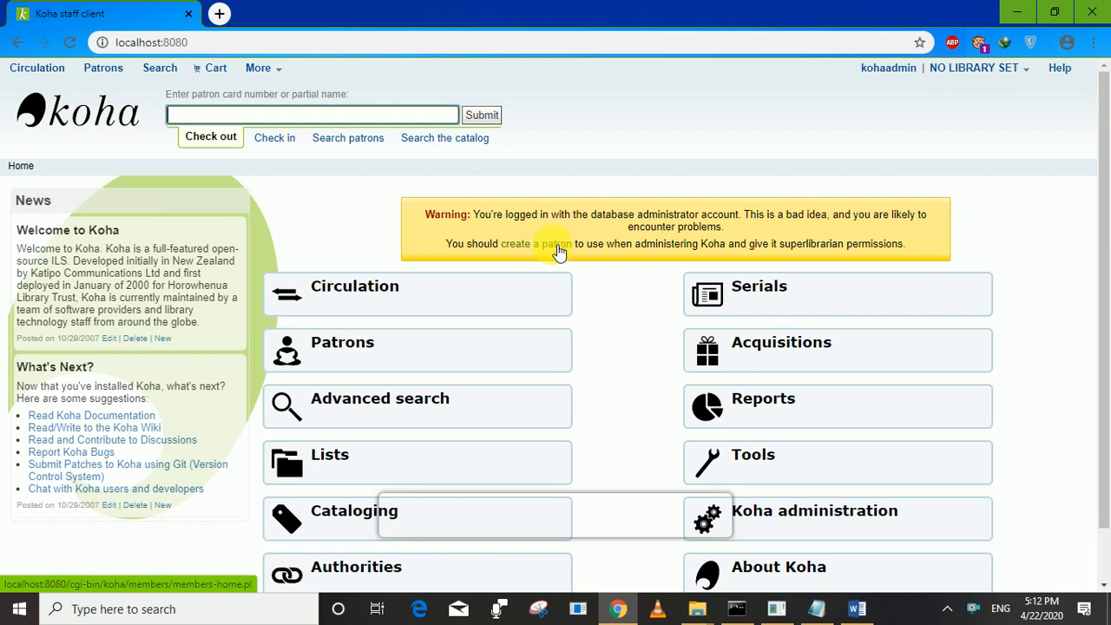
Start a new patron record in the Staff category.
{"action": "left_click", "coordinate": [556, 246]}
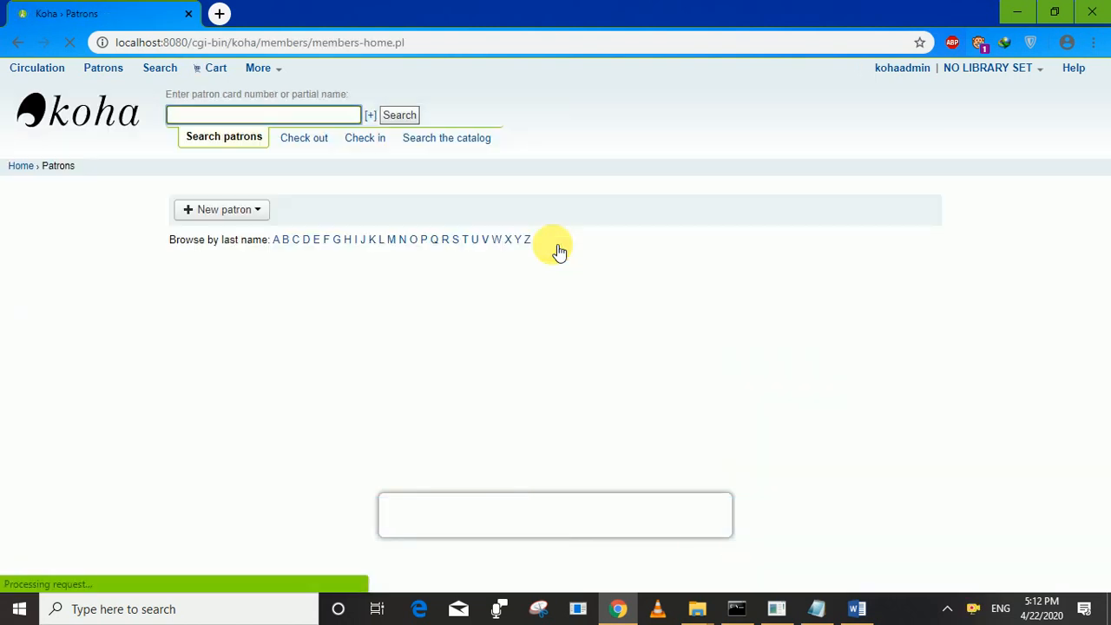
{"action": "left_click", "coordinate": [218, 211]}
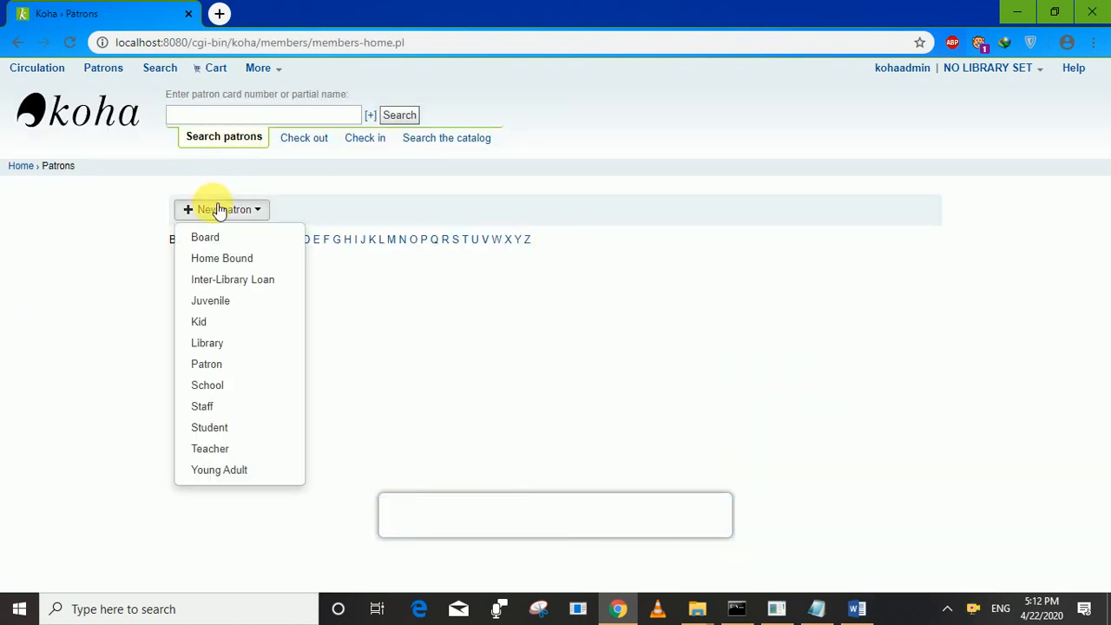
{"action": "left_click", "coordinate": [231, 405]}
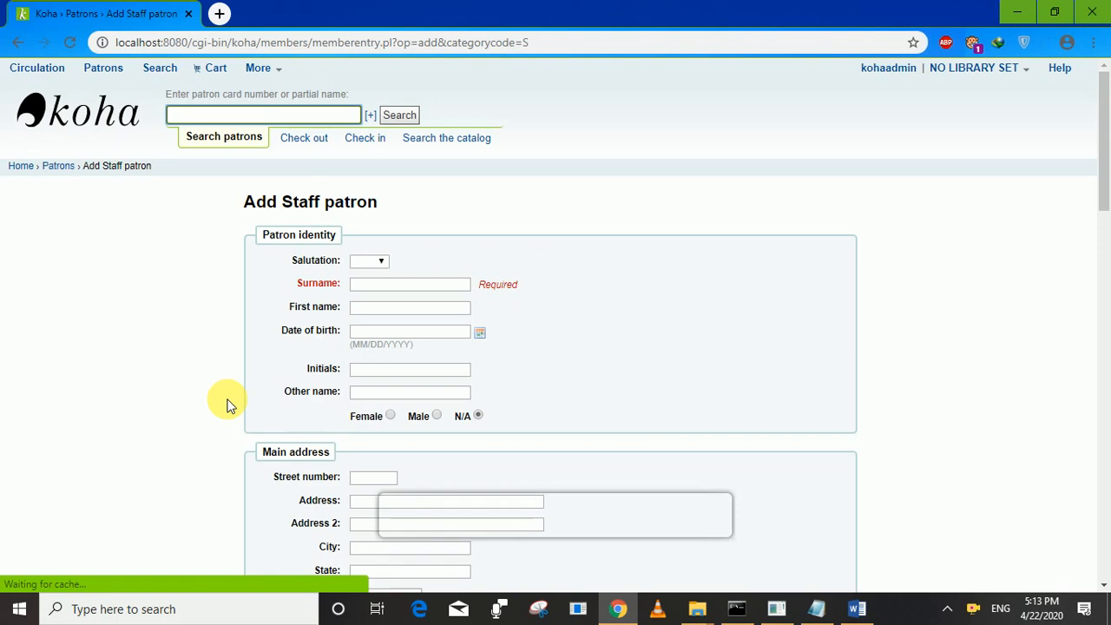
Enter salutation Mr plus the patron's surname and first name, then save the record.
{"action": "left_click", "coordinate": [380, 263]}
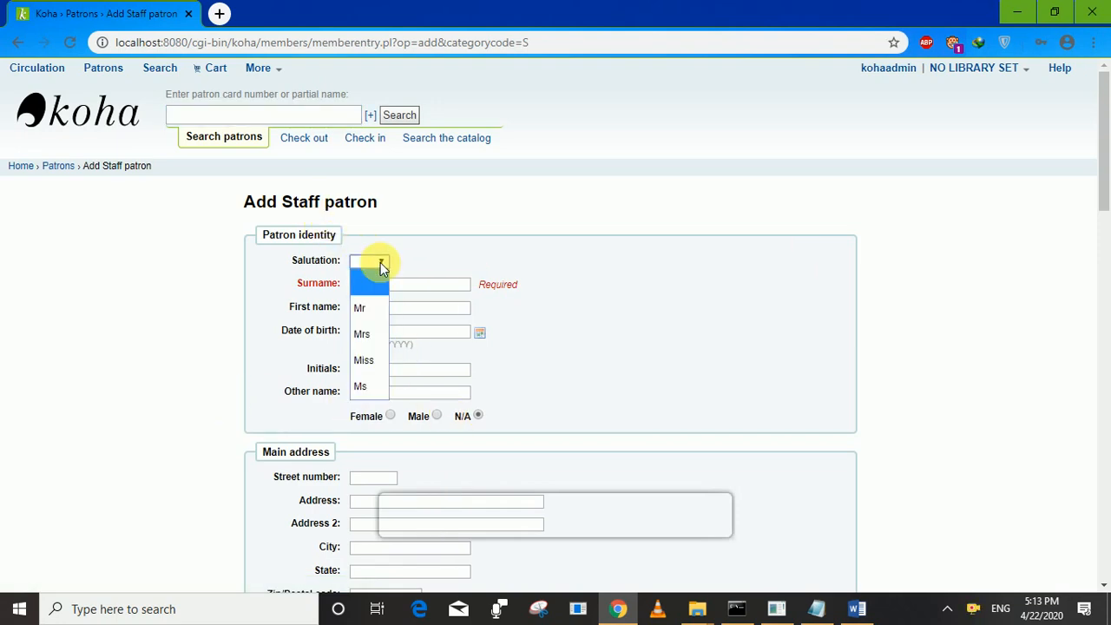
{"action": "left_click", "coordinate": [371, 310]}
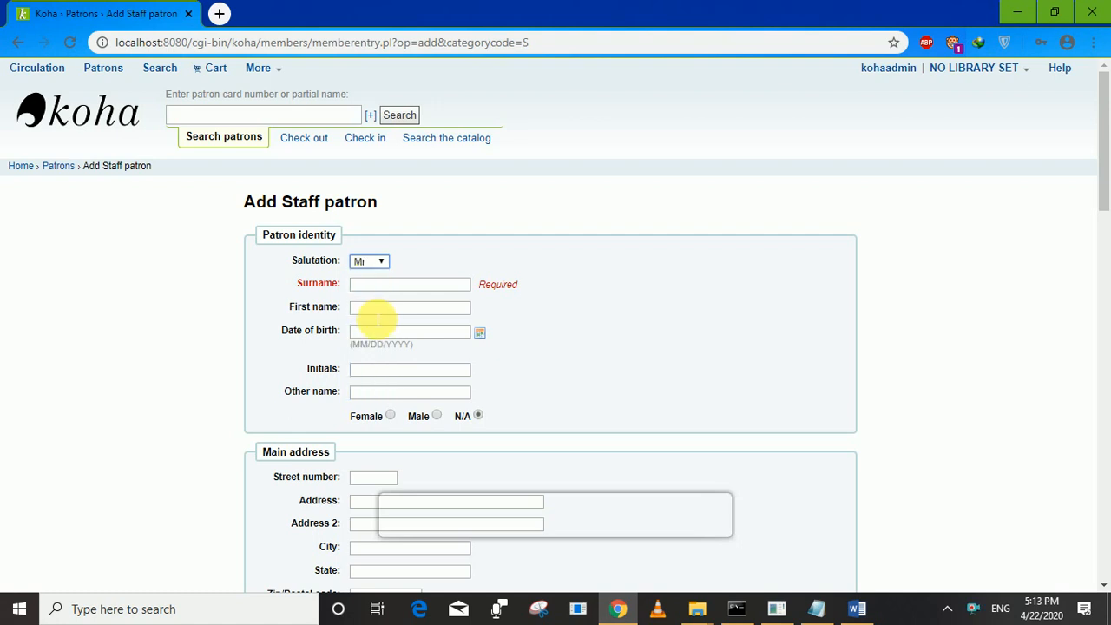
{"action": "left_click", "coordinate": [405, 286]}
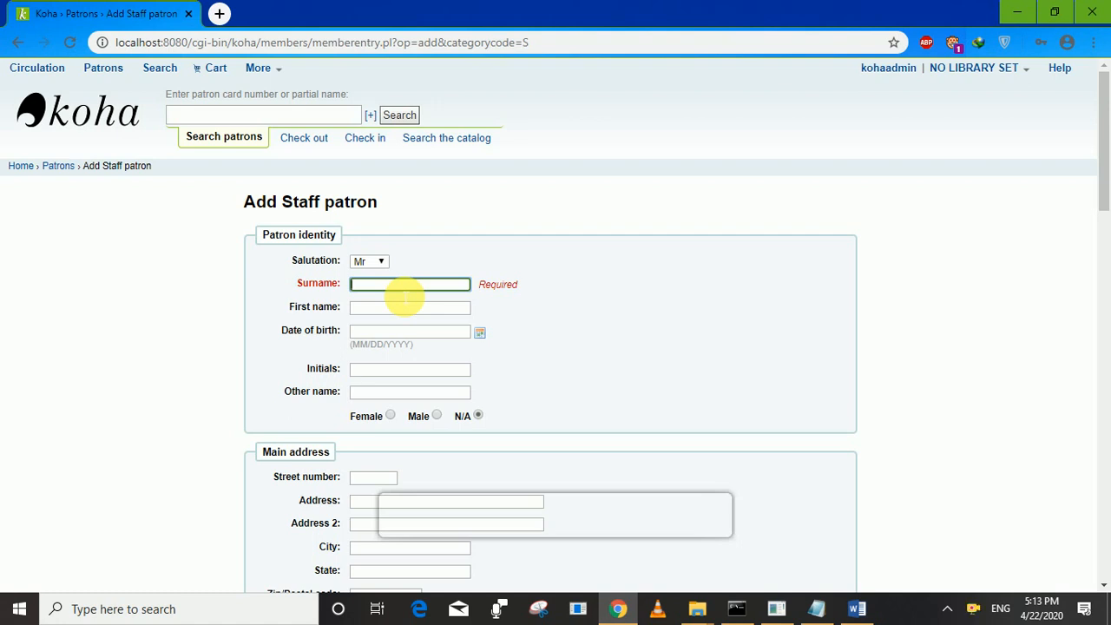
{"action": "left_click", "coordinate": [401, 314]}
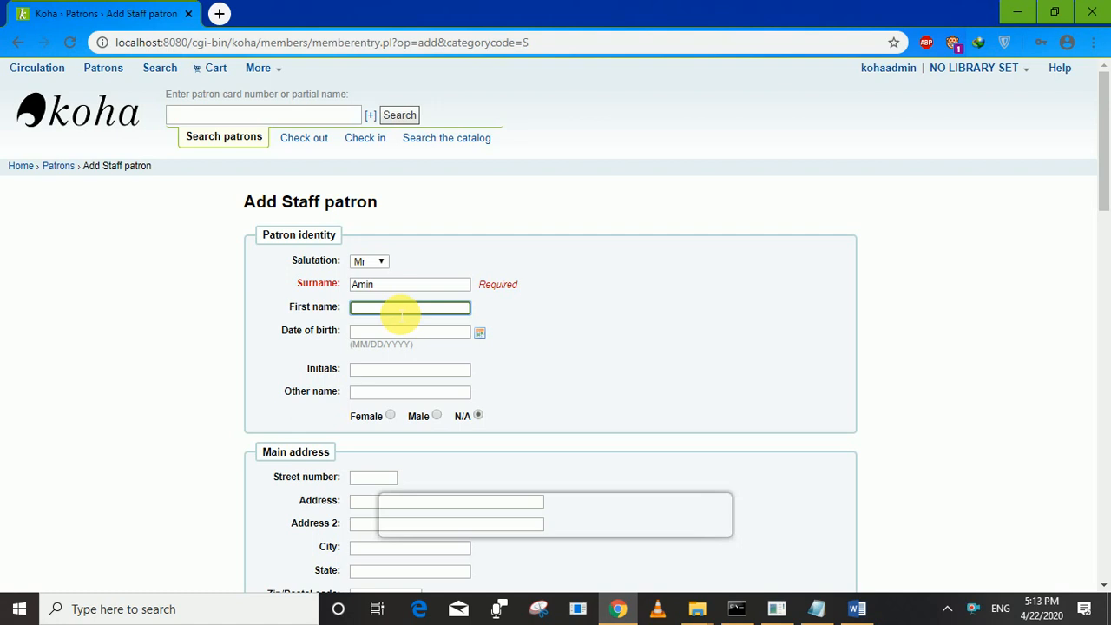
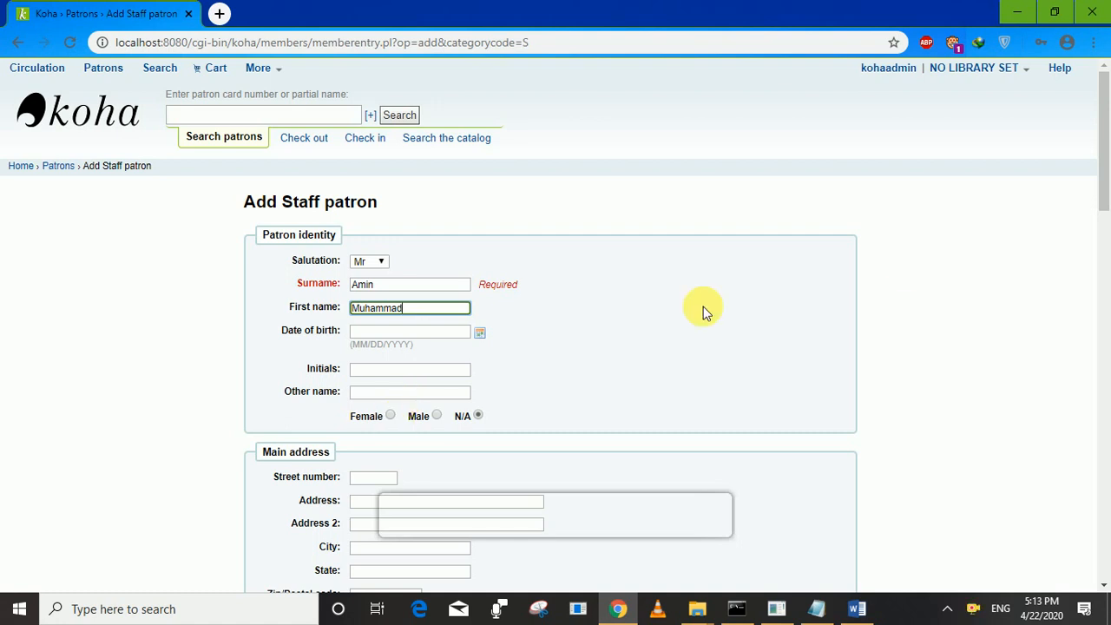
{"action": "scroll", "coordinate": [1104, 207], "scroll_direction": "down", "scroll_amount": 1}
{"action": "scroll", "coordinate": [1104, 208], "scroll_direction": "down", "scroll_amount": 1}
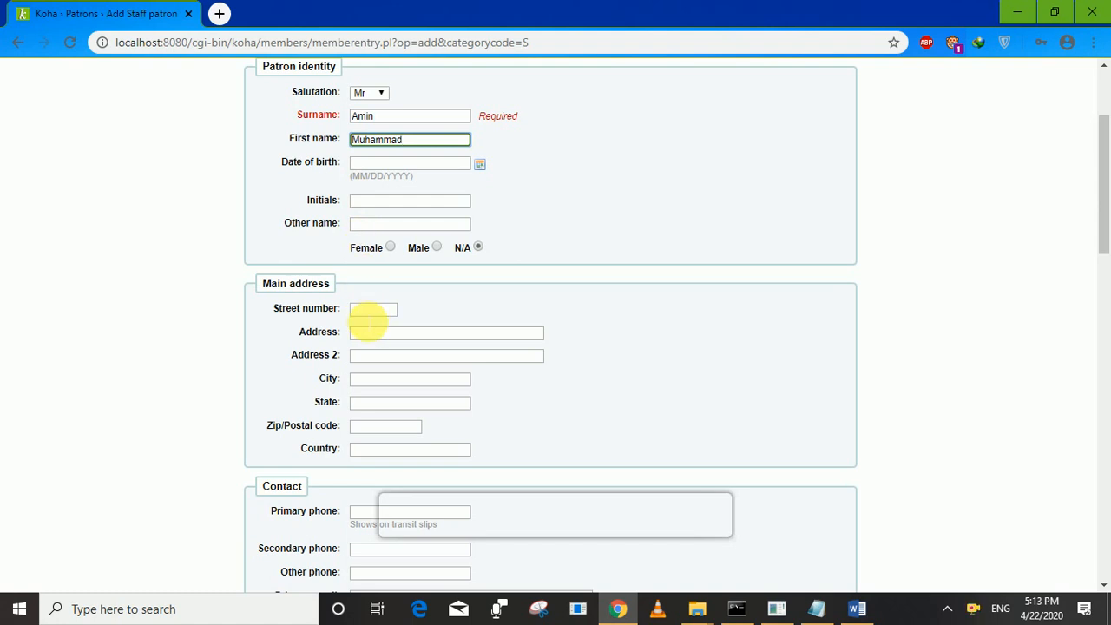
{"action": "left_click", "coordinate": [260, 525]}
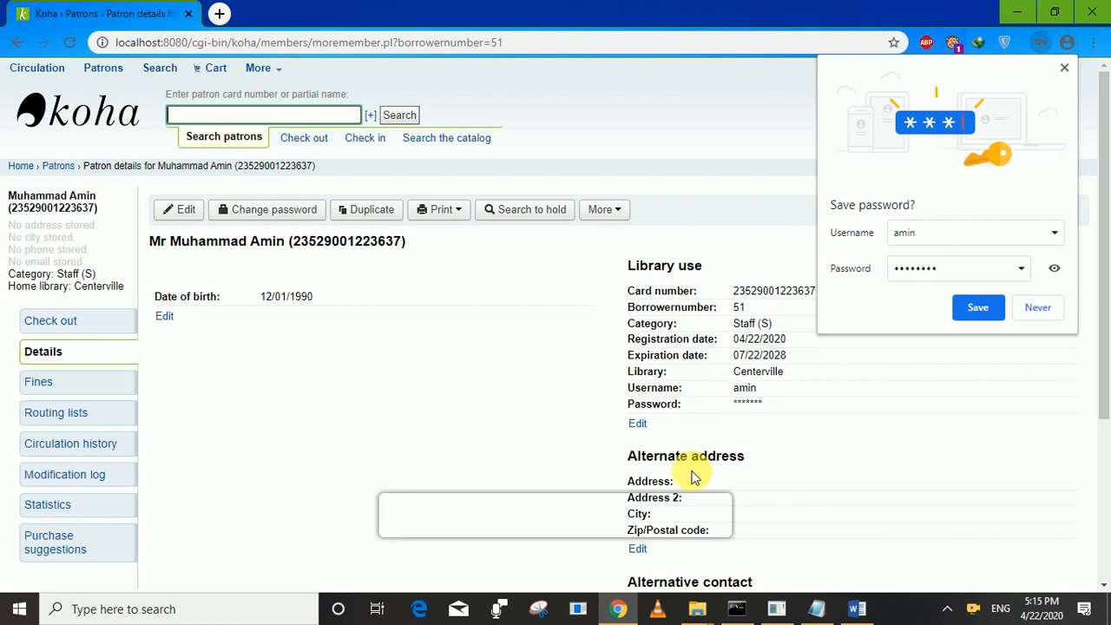
Let Chrome save the new user's password and log out of the administrator account.
{"action": "left_click", "coordinate": [983, 308]}
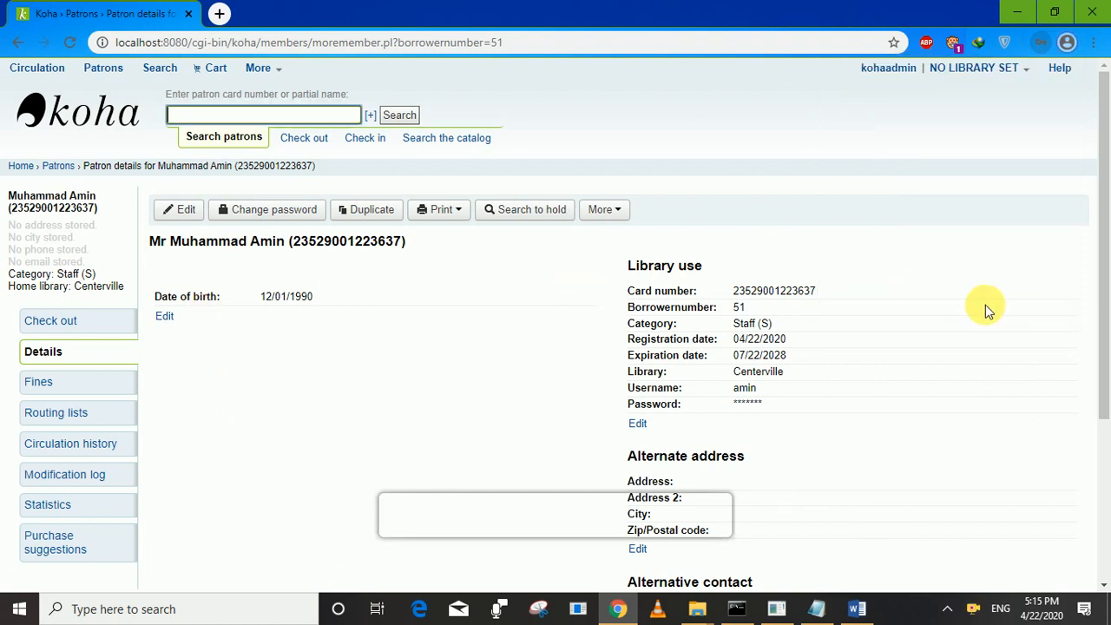
{"action": "left_click", "coordinate": [902, 75]}
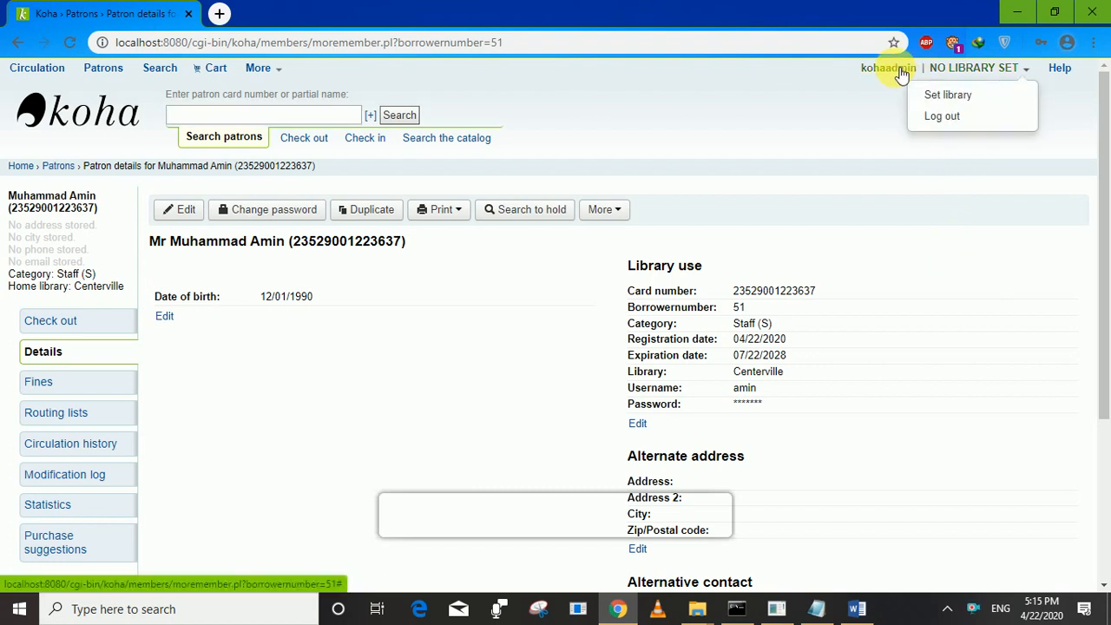
{"action": "left_click", "coordinate": [939, 116]}
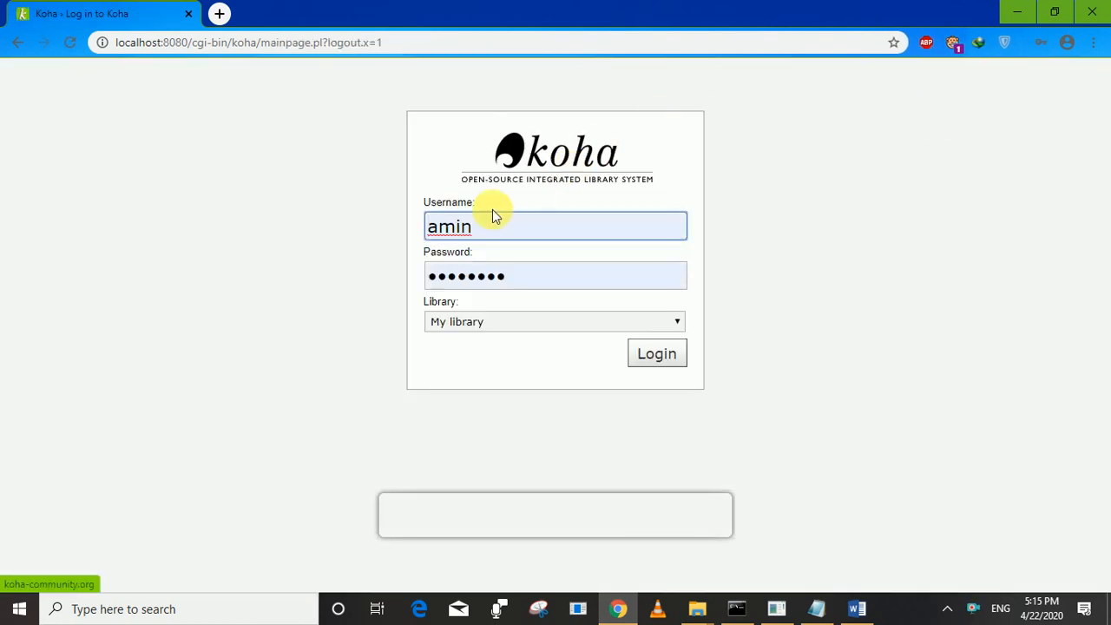
Attempt to log in as the new staff user with their username and password.
{"action": "left_click", "coordinate": [490, 226]}
{"action": "key", "text": "BackSpace"}
{"action": "key", "text": "BackSpace"}
{"action": "key", "text": "BackSpace"}
{"action": "key", "text": "BackSpace"}
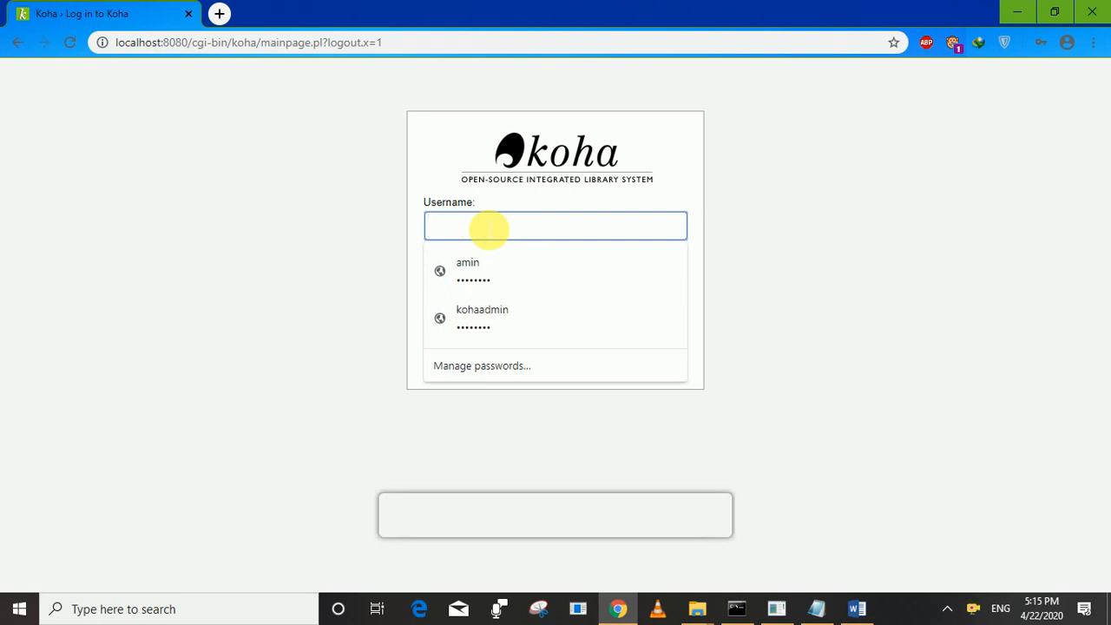
{"action": "type", "text": "amin"}
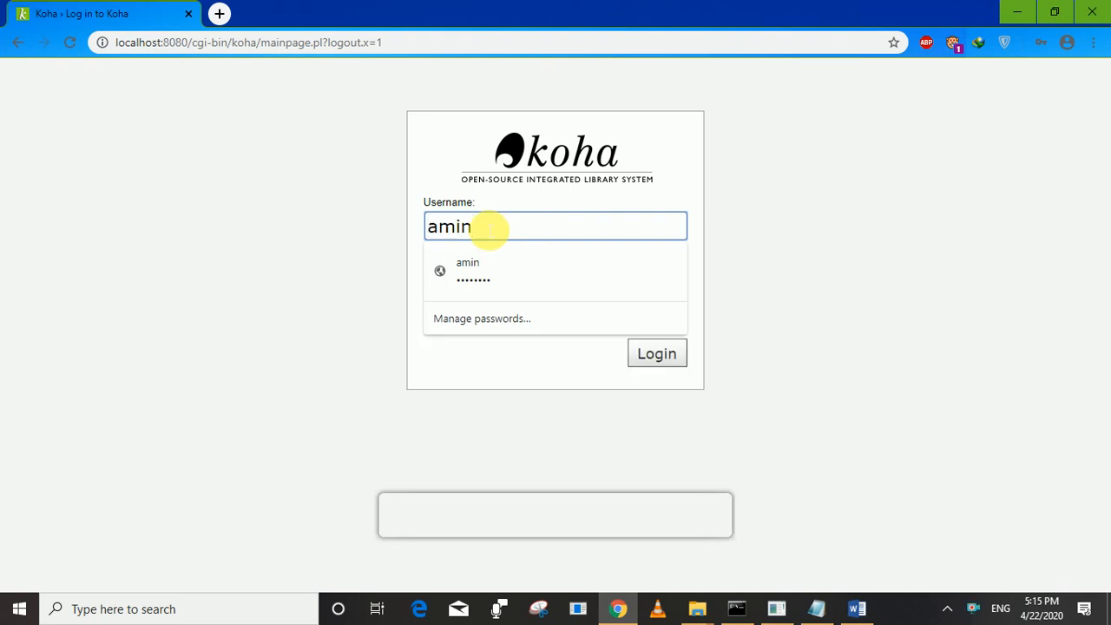
{"action": "left_click", "coordinate": [483, 272]}
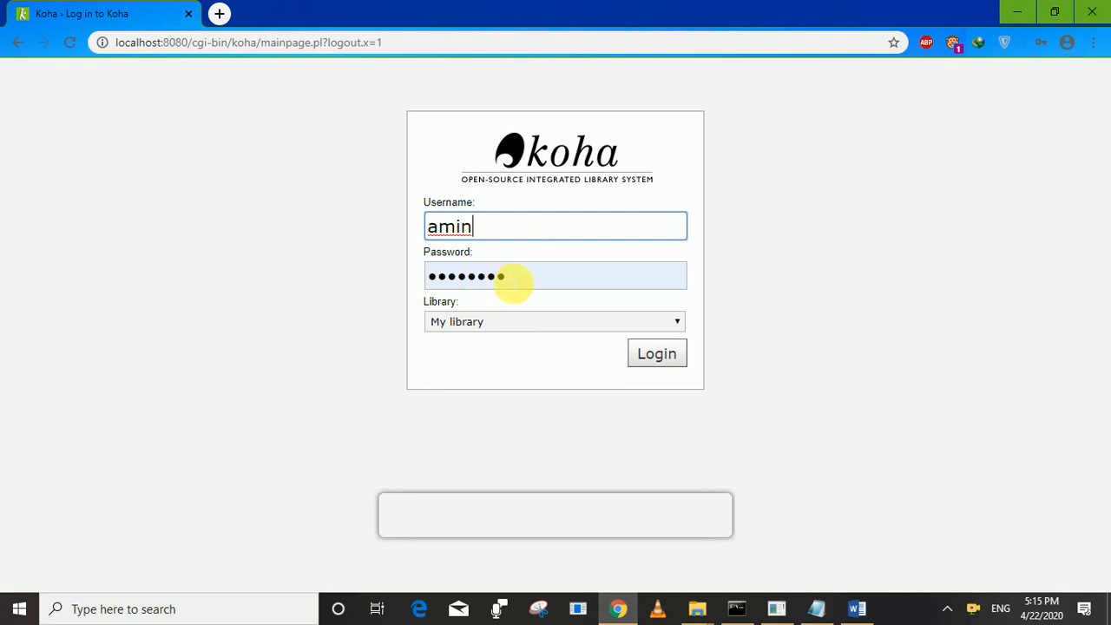
{"action": "left_click", "coordinate": [525, 278]}
{"action": "key", "text": "ctrl+a"}
{"action": "key", "text": "BackSpace"}
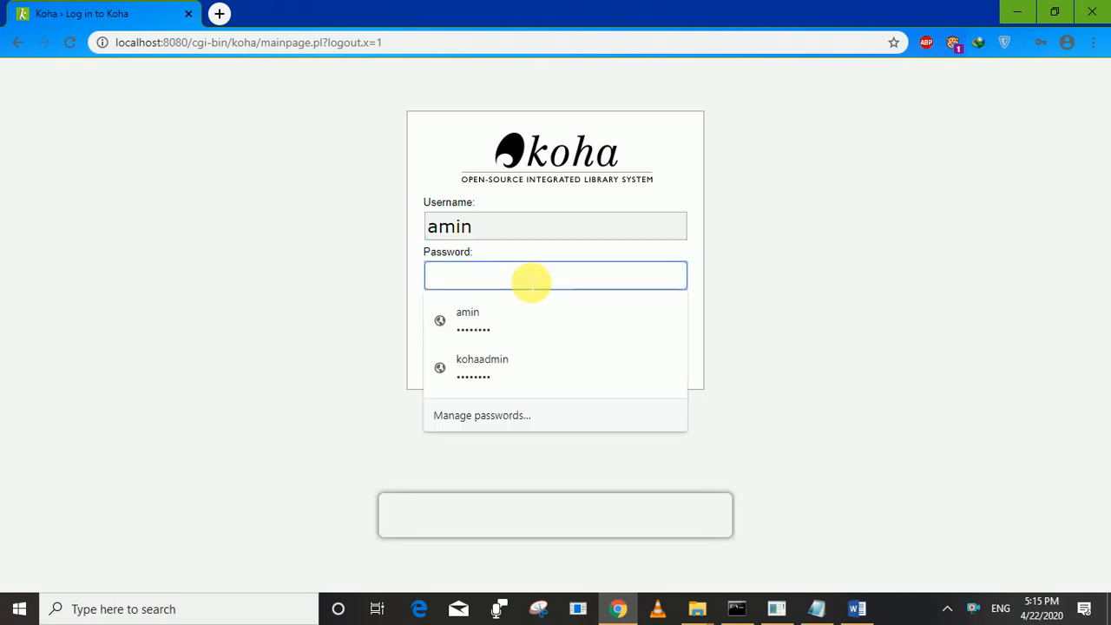
{"action": "type", "text": "1234"}
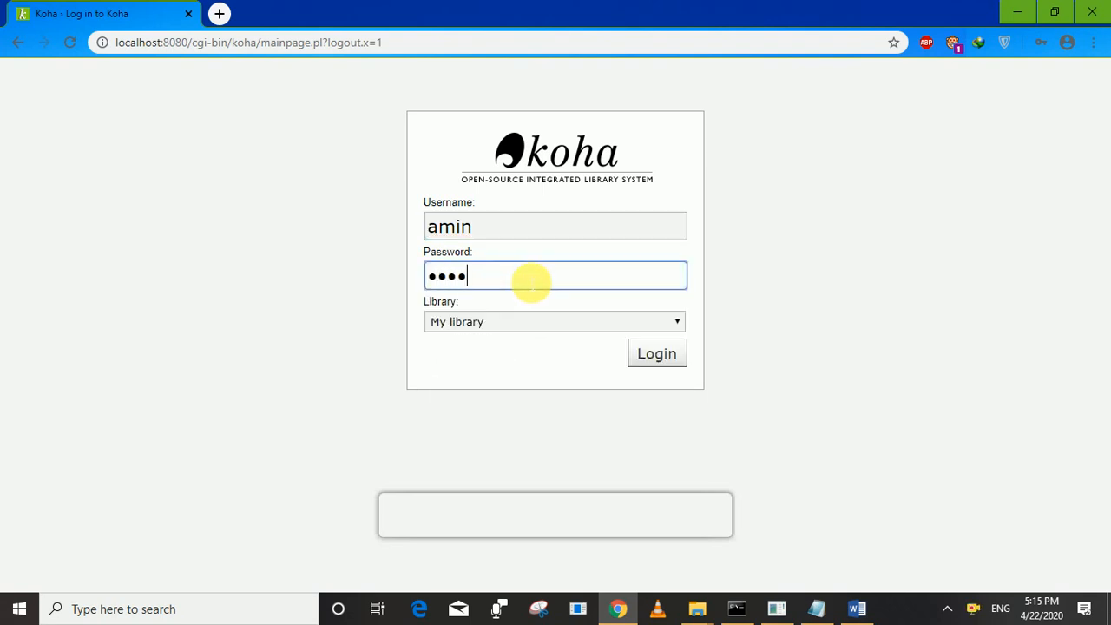
{"action": "type", "text": "5678"}
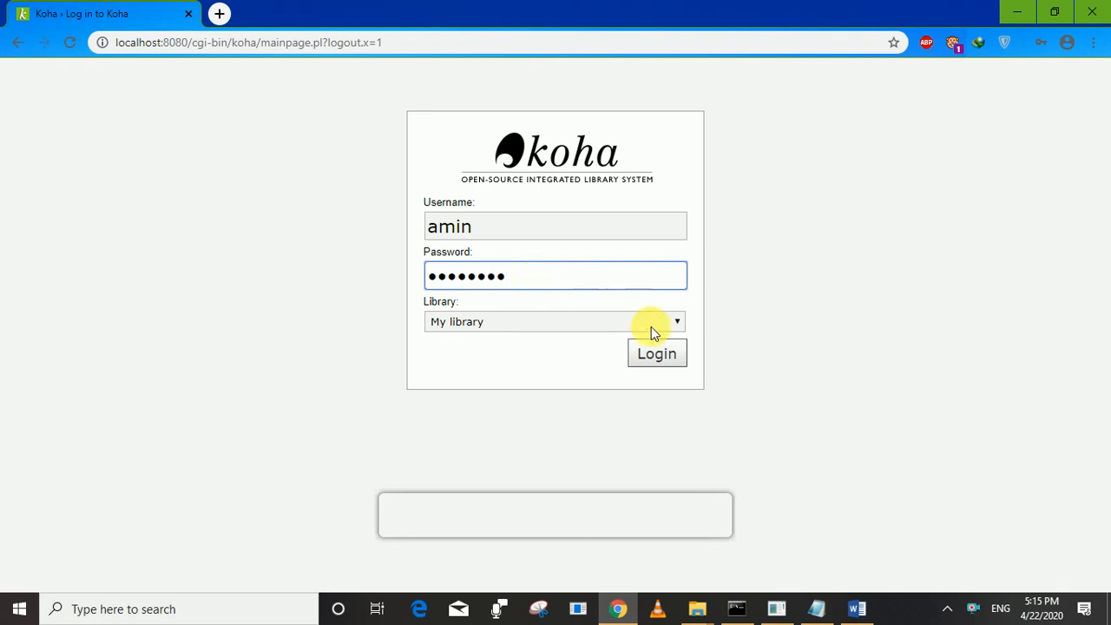
{"action": "left_click", "coordinate": [668, 360]}
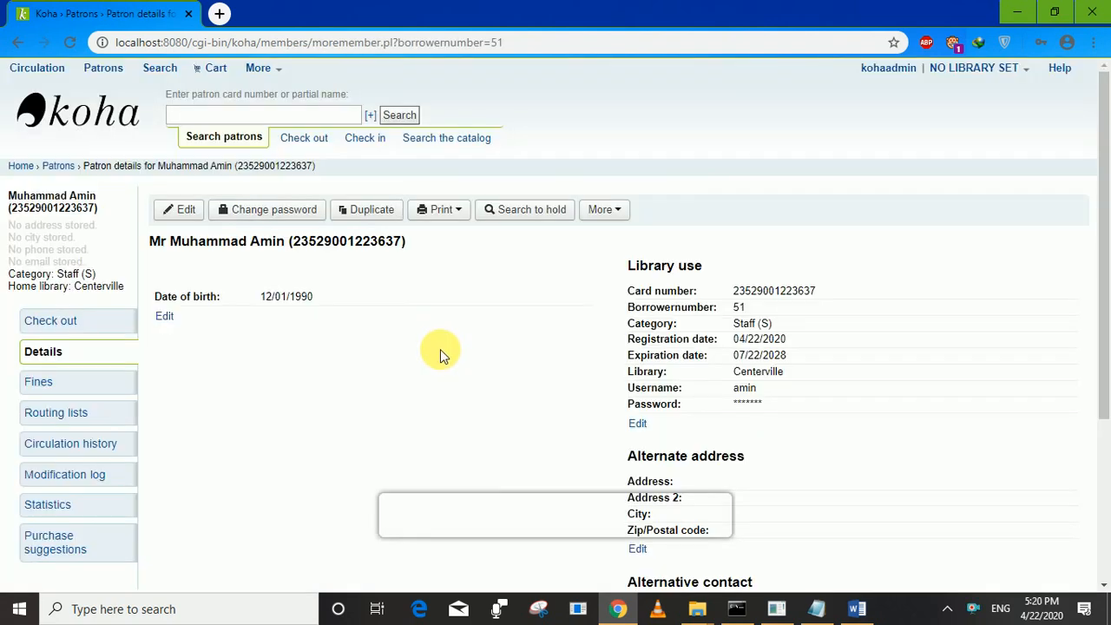
Give the new staff patron the superlibrarian permission and save it.
{"action": "left_click", "coordinate": [608, 210]}
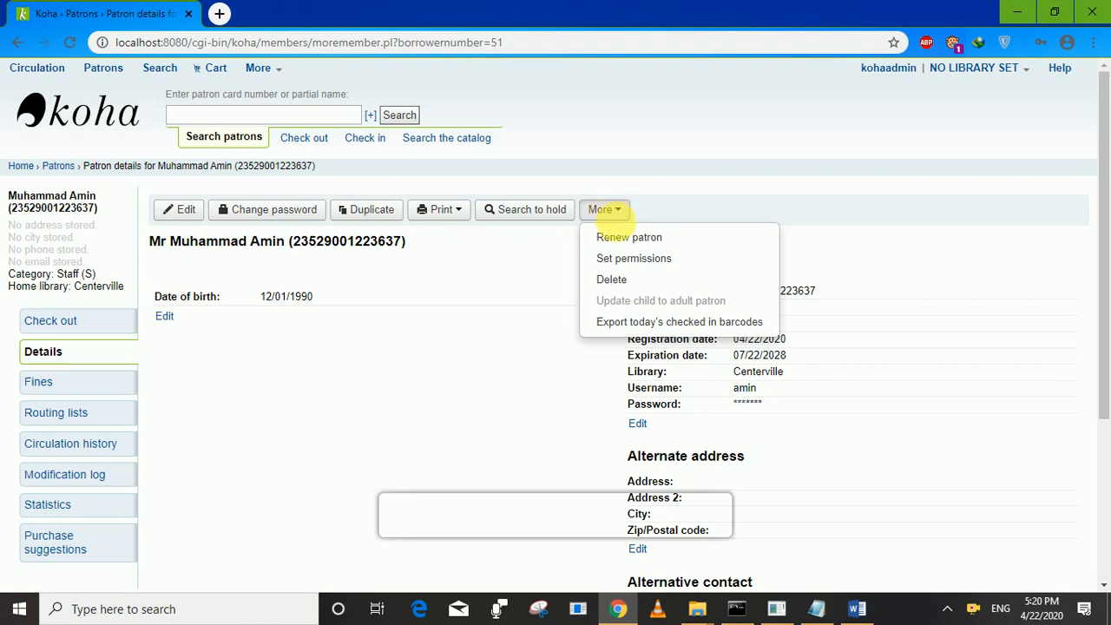
{"action": "left_click", "coordinate": [633, 258]}
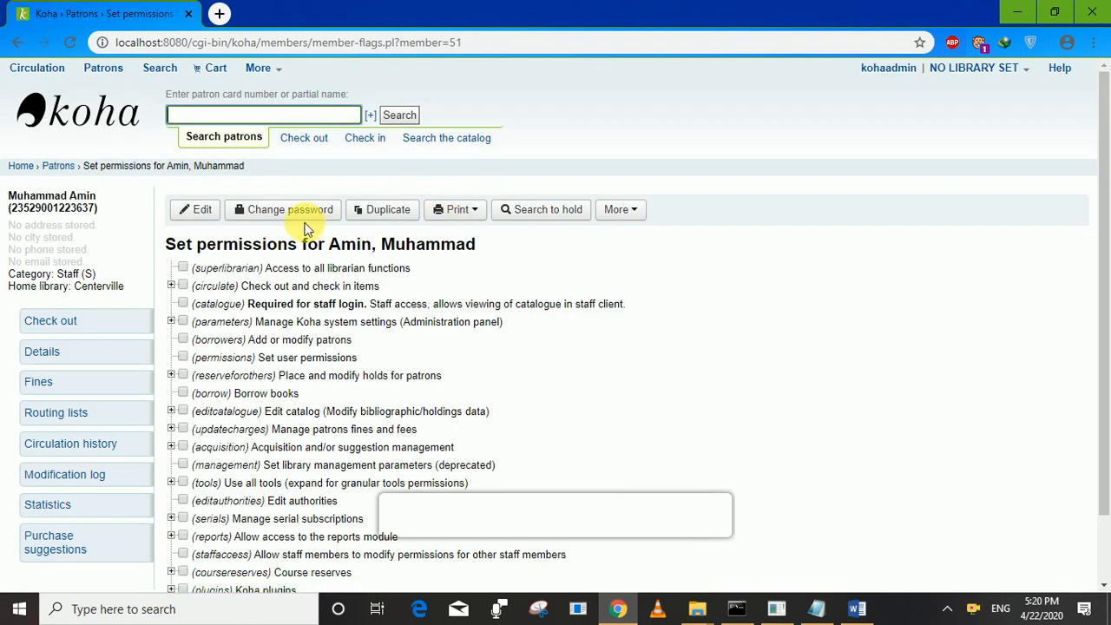
{"action": "left_click", "coordinate": [181, 267]}
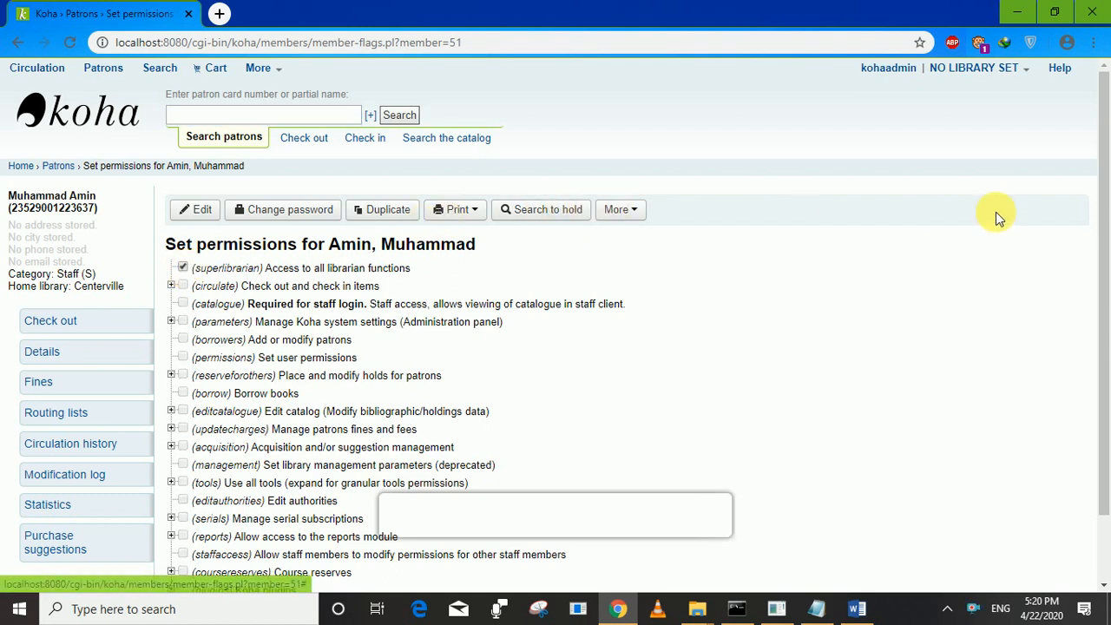
{"action": "left_click_drag", "start_coordinate": [1102, 198], "coordinate": [1103, 371]}
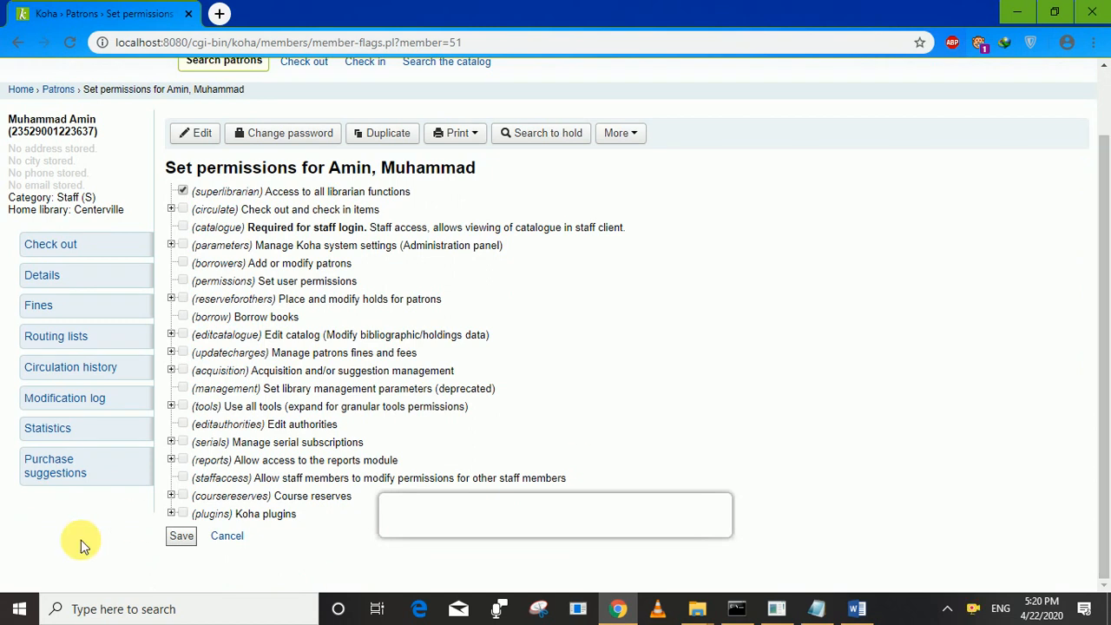
{"action": "left_click", "coordinate": [183, 537]}
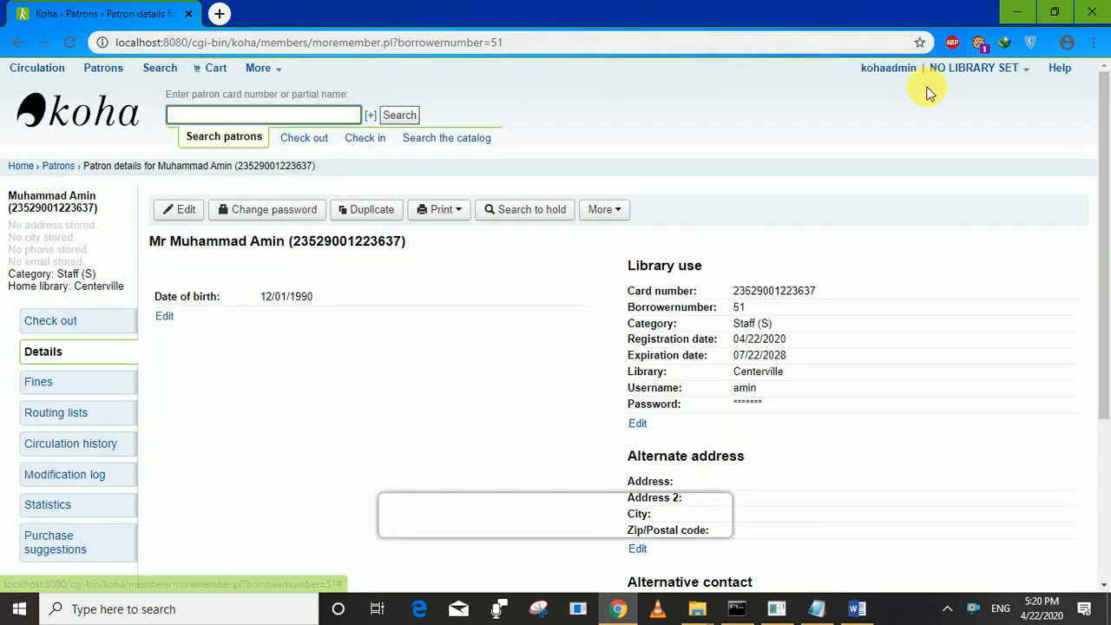
Log out of kohaadmin and log back into the staff client with the new staff user's saved credentials.
{"action": "left_click", "coordinate": [887, 69]}
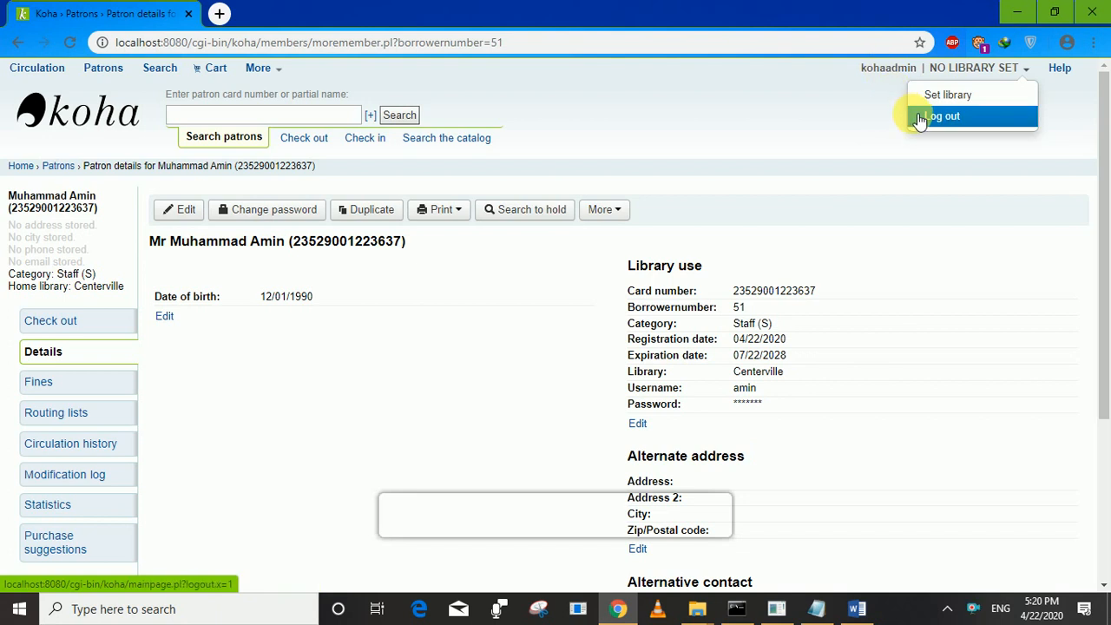
{"action": "left_click", "coordinate": [918, 114]}
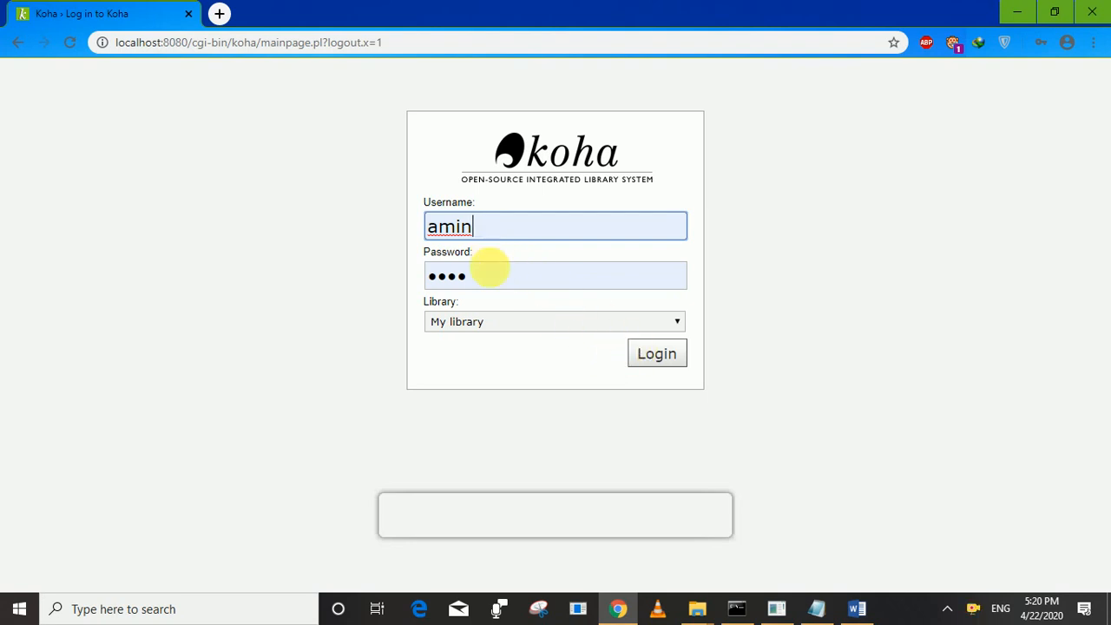
{"action": "left_click", "coordinate": [490, 271]}
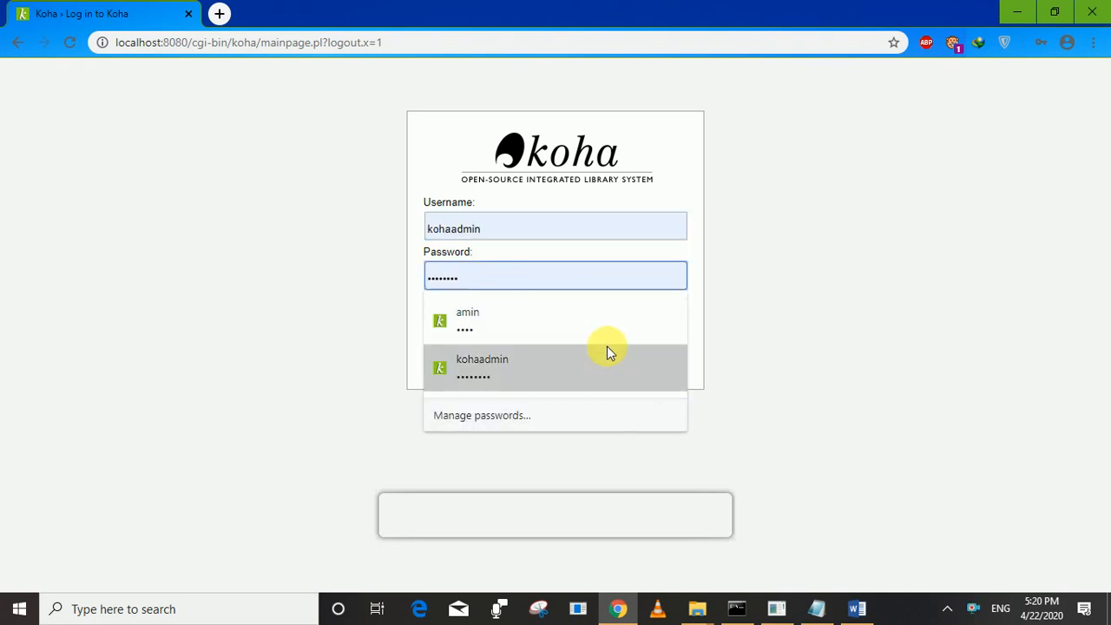
{"action": "left_click", "coordinate": [507, 208]}
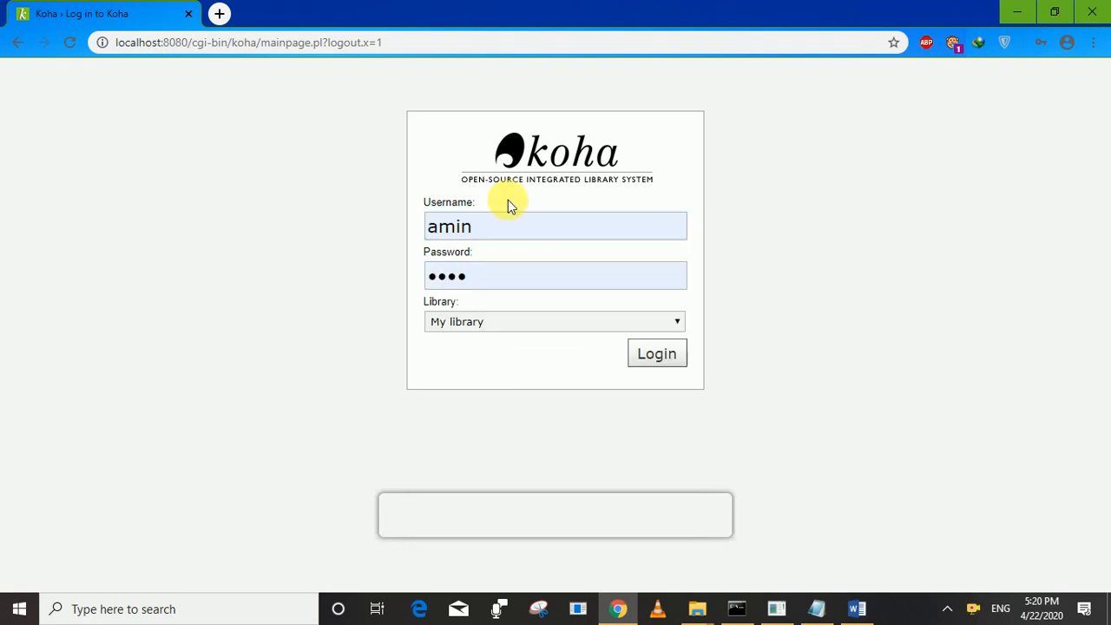
{"action": "left_click", "coordinate": [656, 356]}
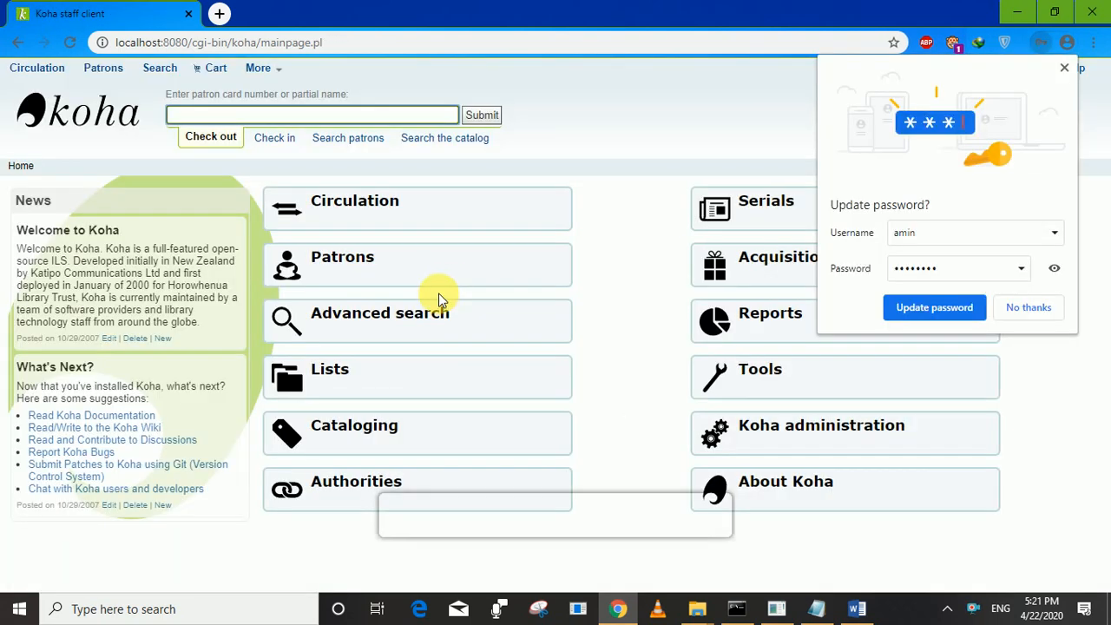
Update Chrome's saved password for the new staff user and open a blank tab.
{"action": "left_click", "coordinate": [925, 307]}
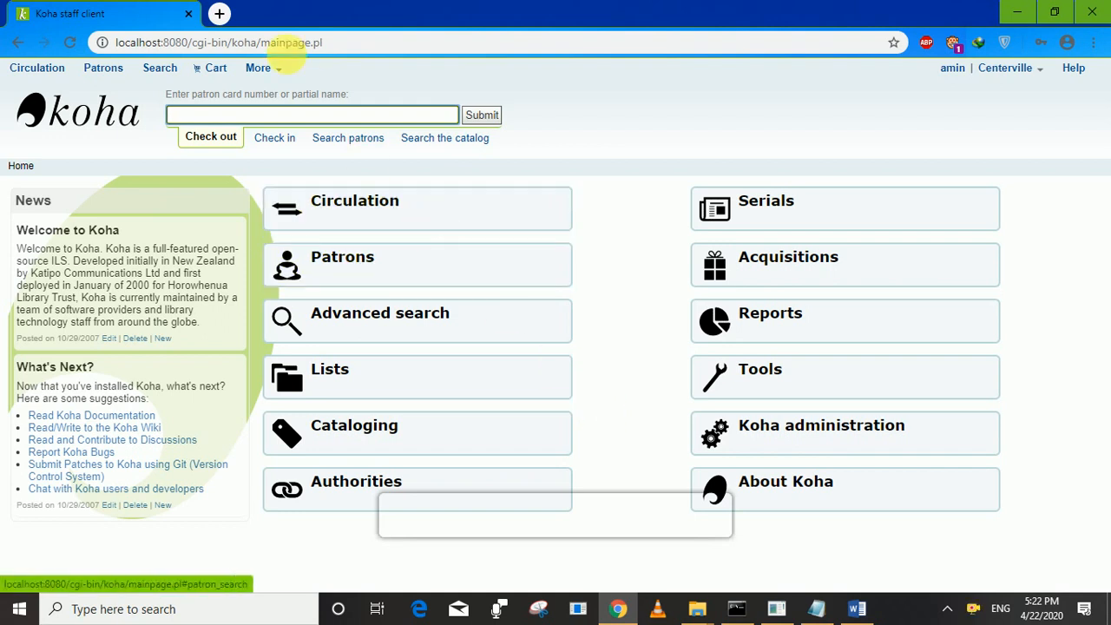
{"action": "left_click", "coordinate": [220, 15]}
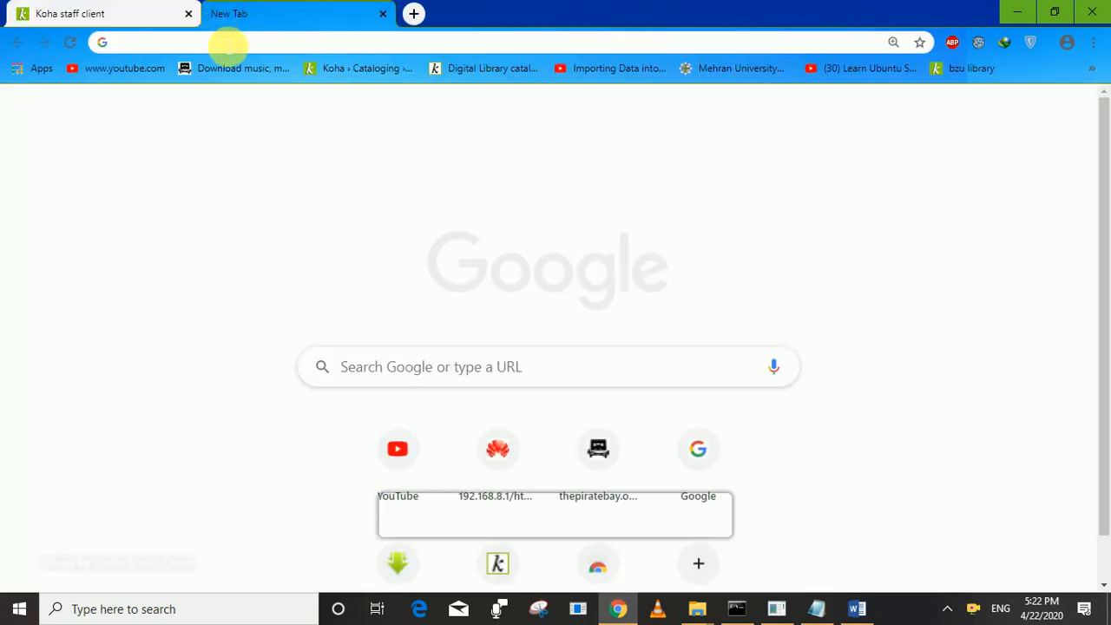
Load localhost:8080, then change the address to localhost/ to reach the Koha online catalog.
{"action": "type", "text": "loca"}
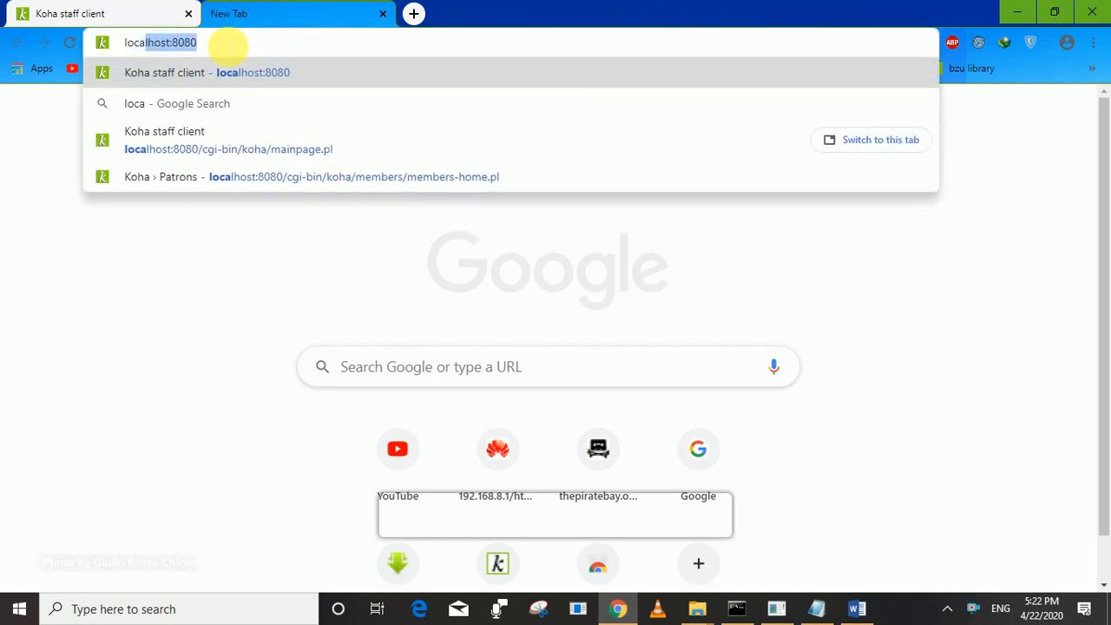
{"action": "type", "text": "l"}
{"action": "type", "text": "h"}
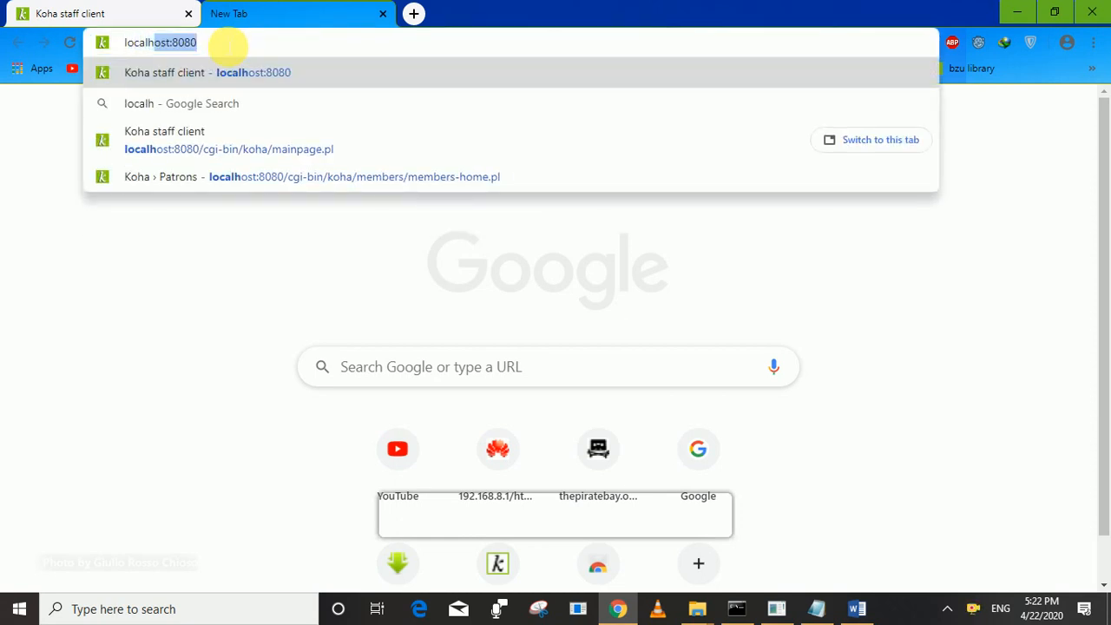
{"action": "type", "text": "ost"}
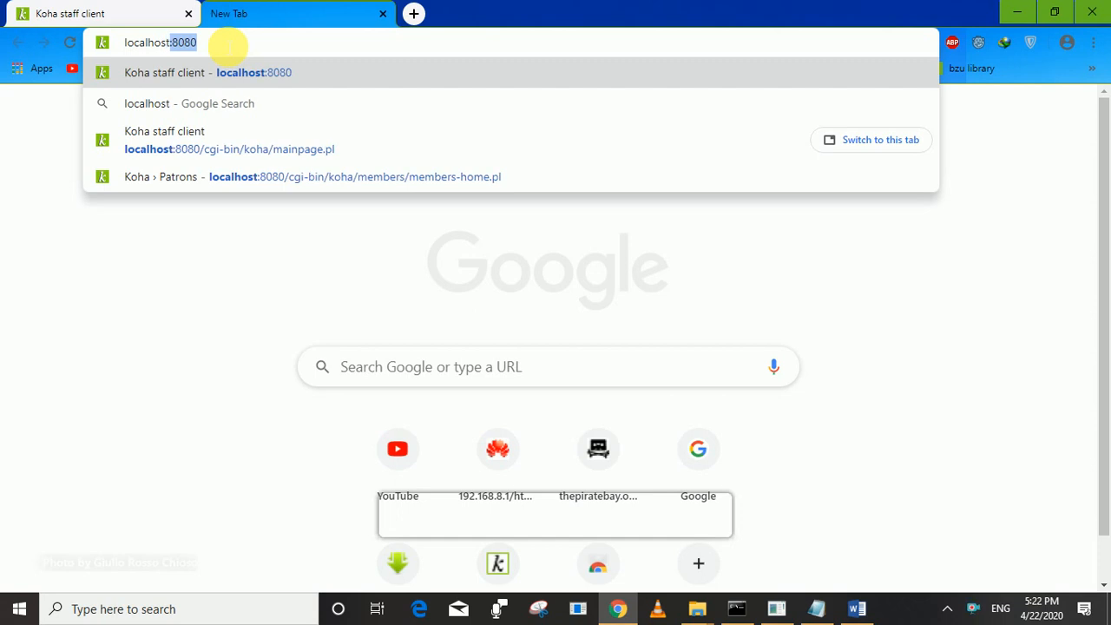
{"action": "key", "text": "Return"}
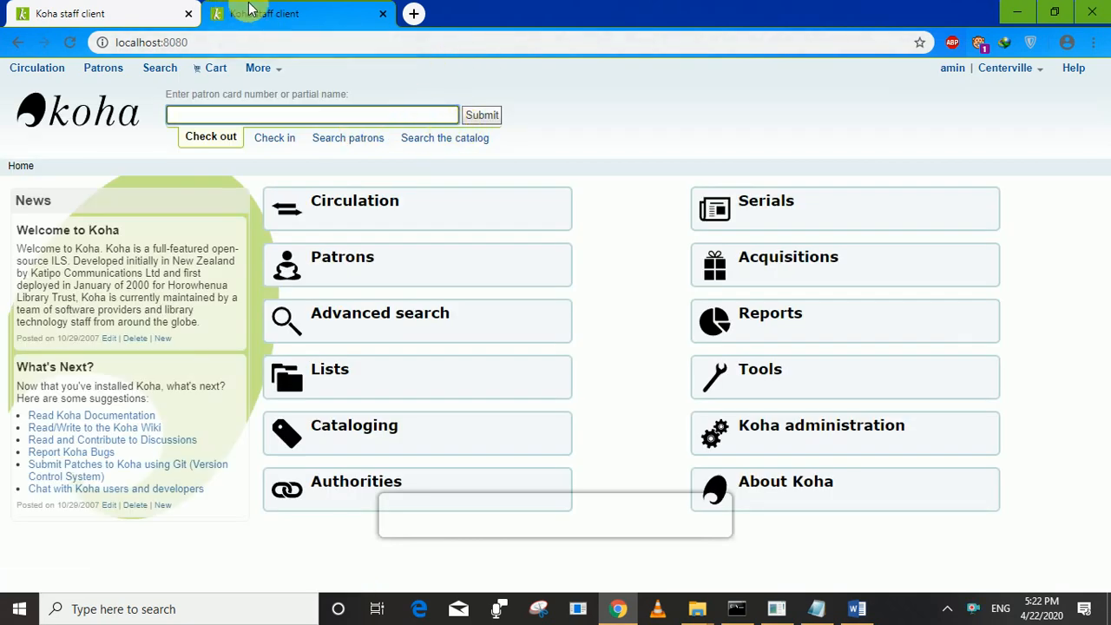
{"action": "left_click", "coordinate": [239, 41]}
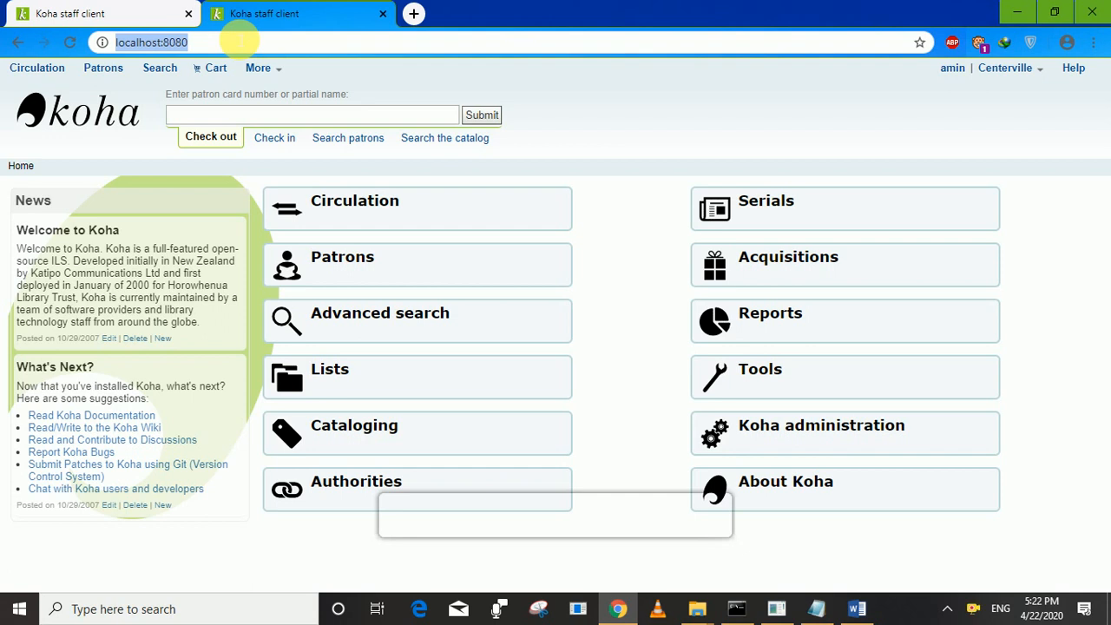
{"action": "left_click", "coordinate": [239, 42]}
{"action": "key", "text": "BackSpace"}
{"action": "key", "text": "BackSpace"}
{"action": "key", "text": "BackSpace"}
{"action": "key", "text": "BackSpace"}
{"action": "key", "text": "BackSpace"}
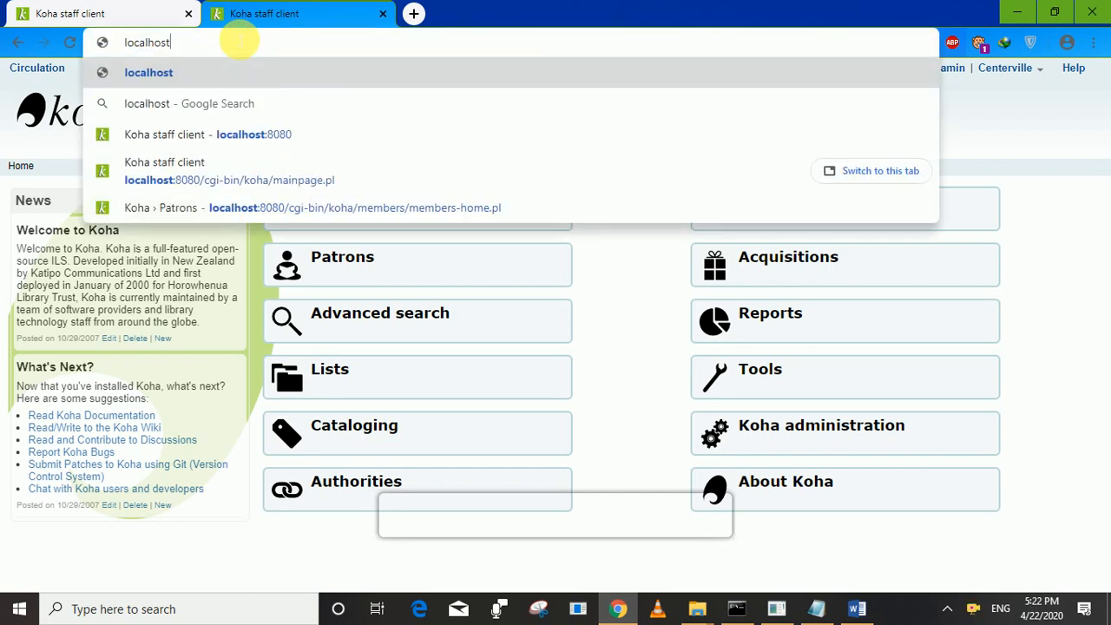
{"action": "type", "text": "/"}
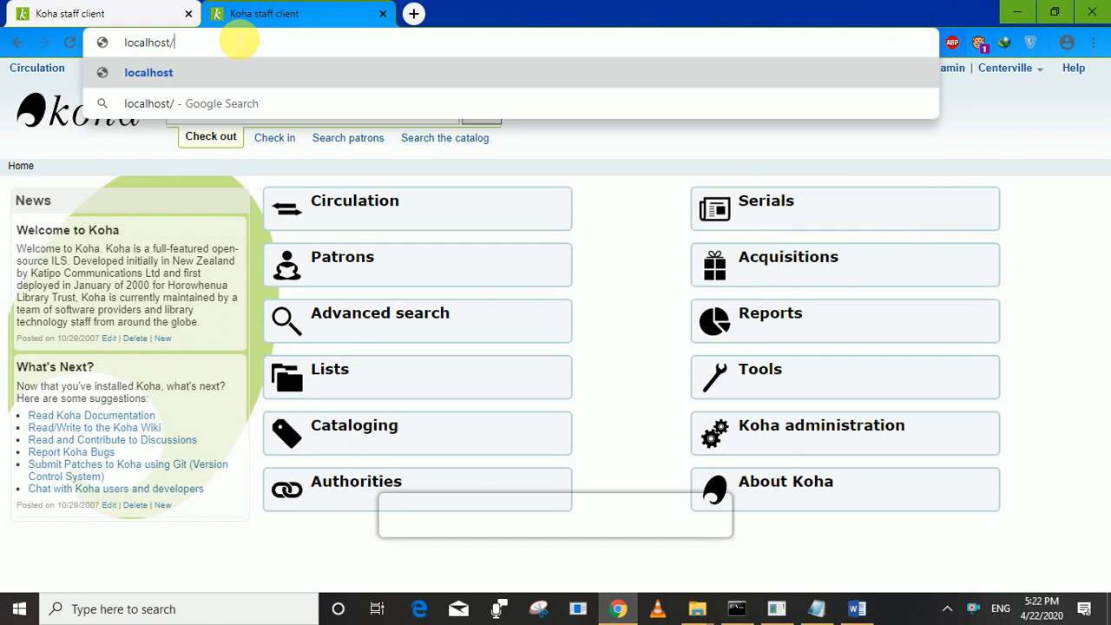
{"action": "key", "text": "Return"}
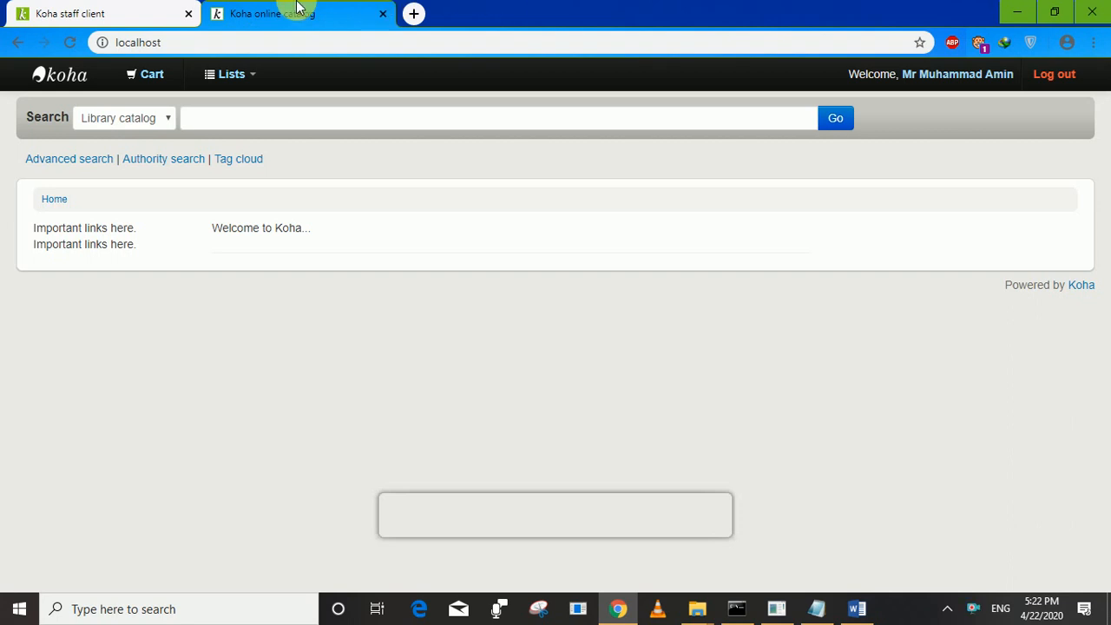
Fill the OPAC search box with 'Basic of the Engg. Drawing' from the autofill suggestions.
{"action": "left_click", "coordinate": [166, 131]}
{"action": "left_click", "coordinate": [165, 131]}
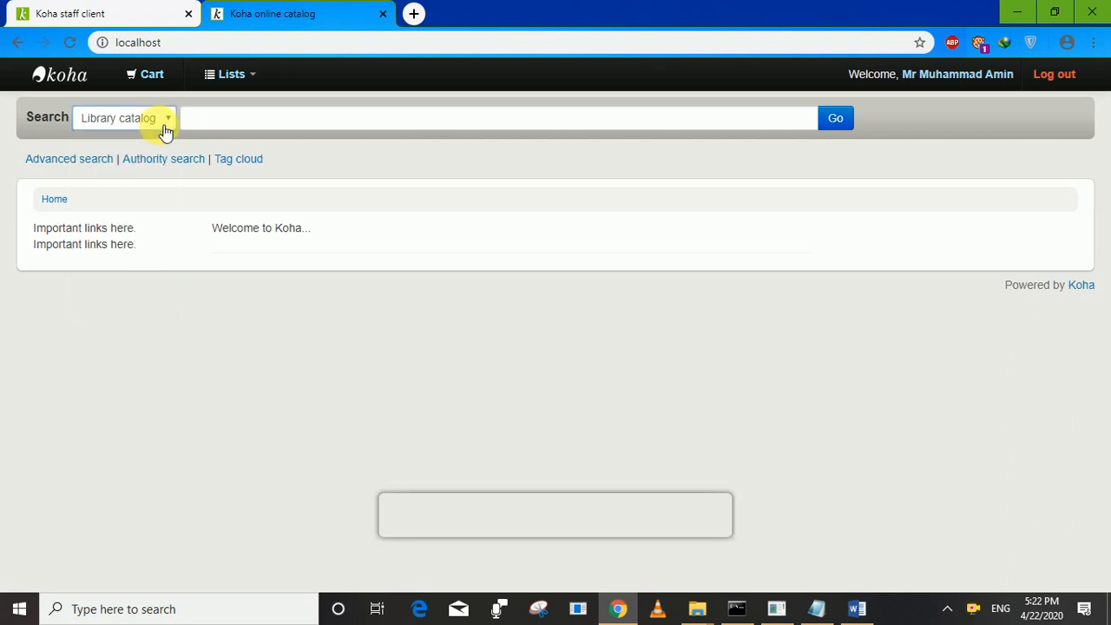
{"action": "left_click", "coordinate": [272, 130]}
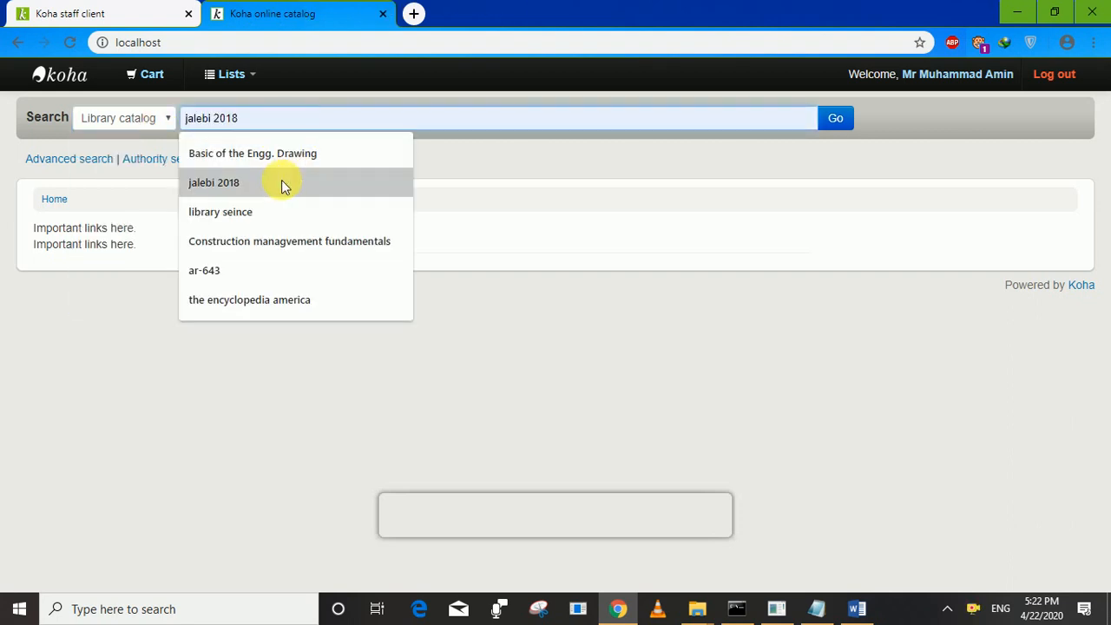
{"action": "left_click", "coordinate": [286, 156]}
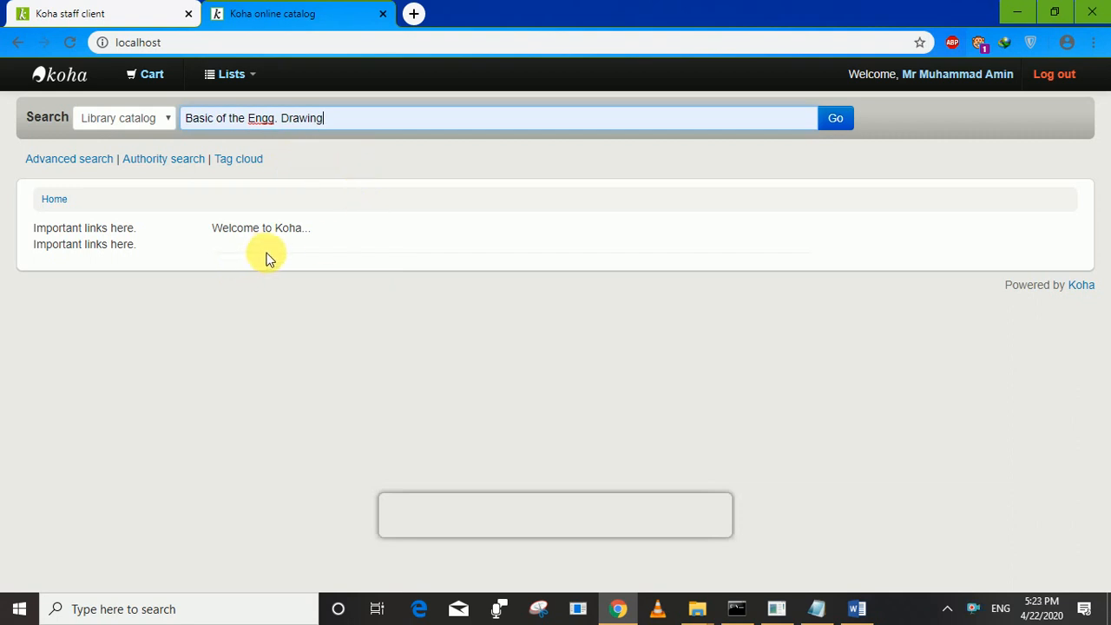